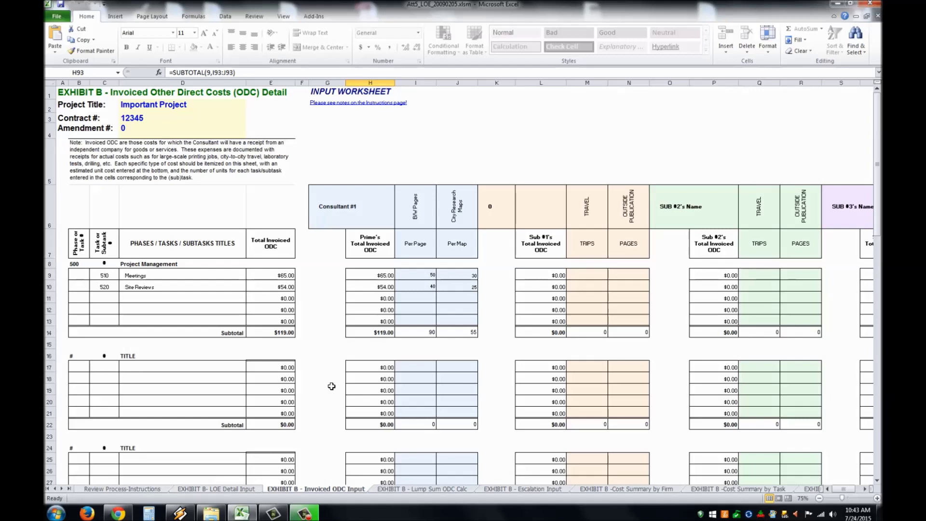
Review the Lump Sum ODC, Escalation Input, Cost Summary by Firm, by Task and by Subtask, and Escalation Pool Management sheets
left_click(398, 489)
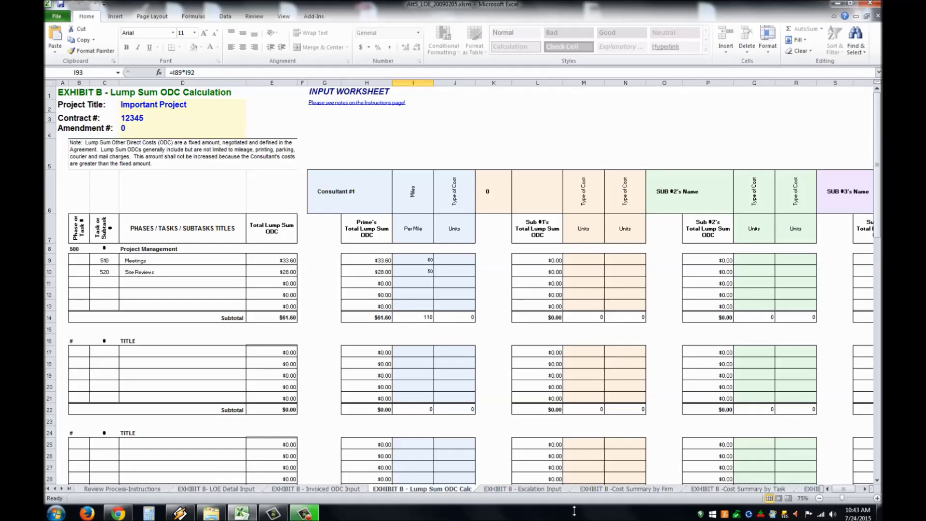
left_click(532, 488)
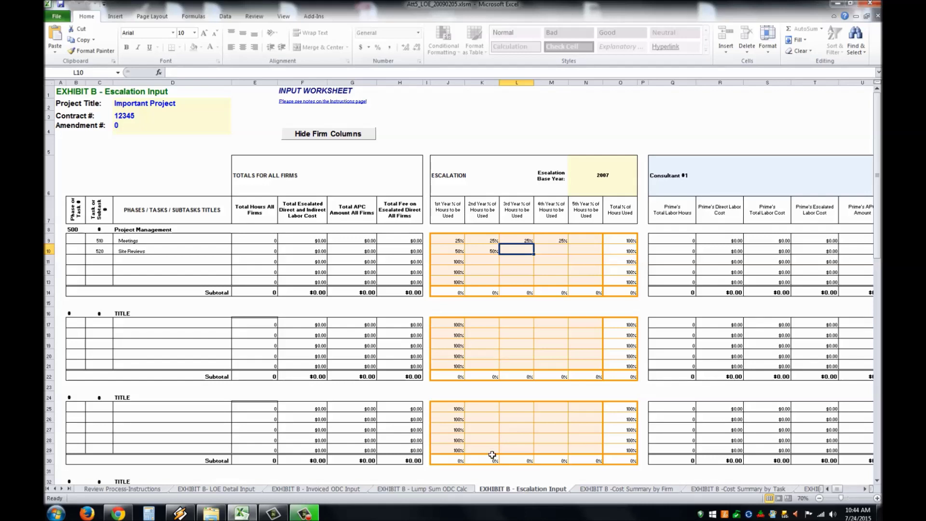
left_click(596, 489)
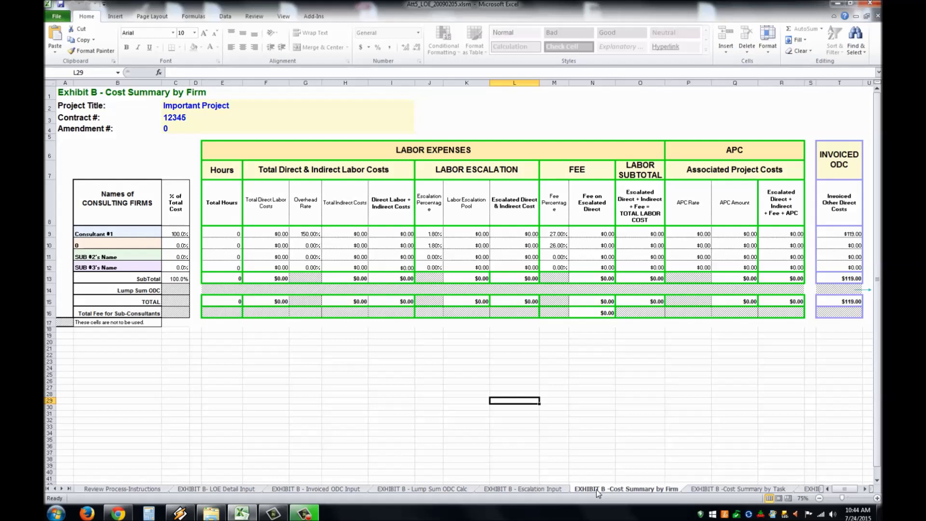
left_click(635, 407)
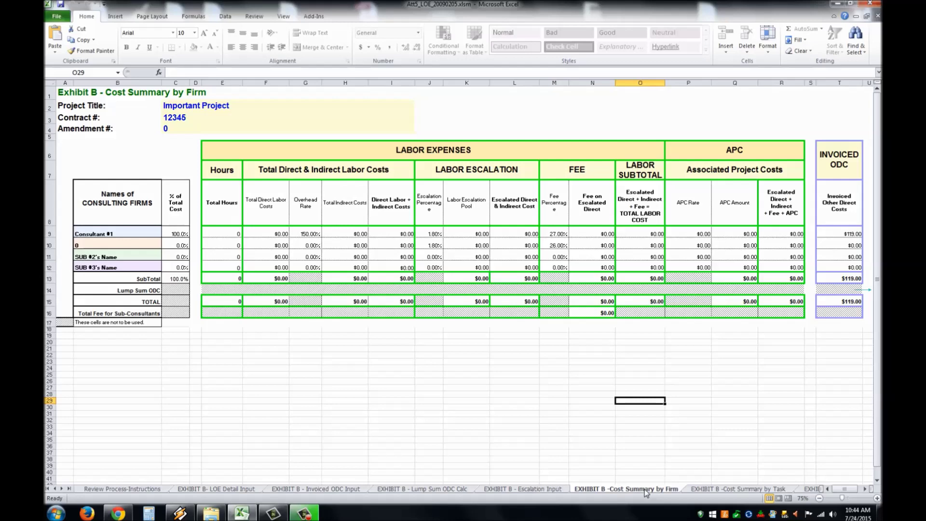
left_click(710, 490)
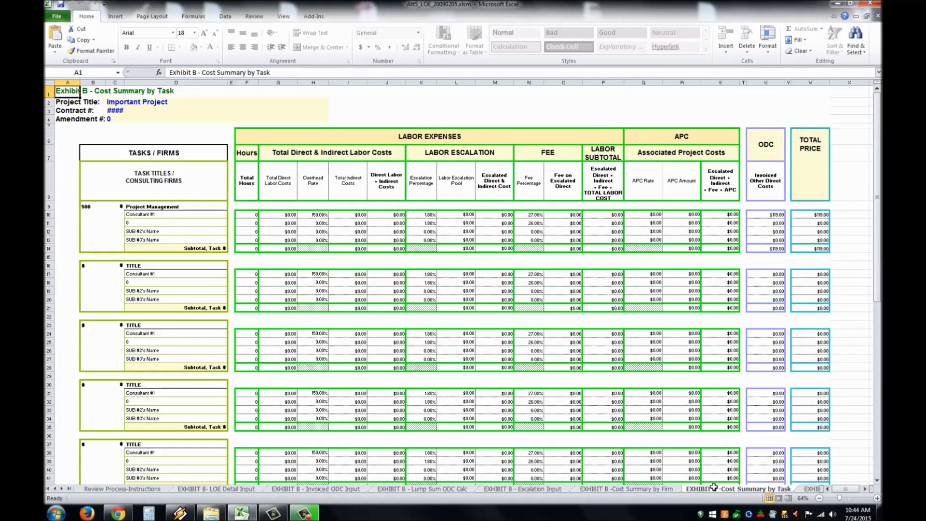
left_click(61, 488)
left_click(62, 488)
left_click(62, 489)
left_click(542, 490)
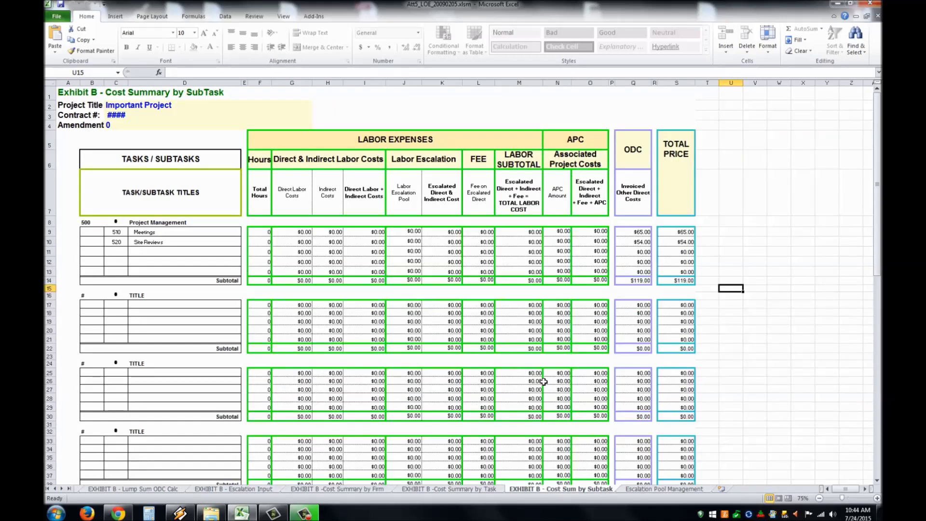
left_click(637, 490)
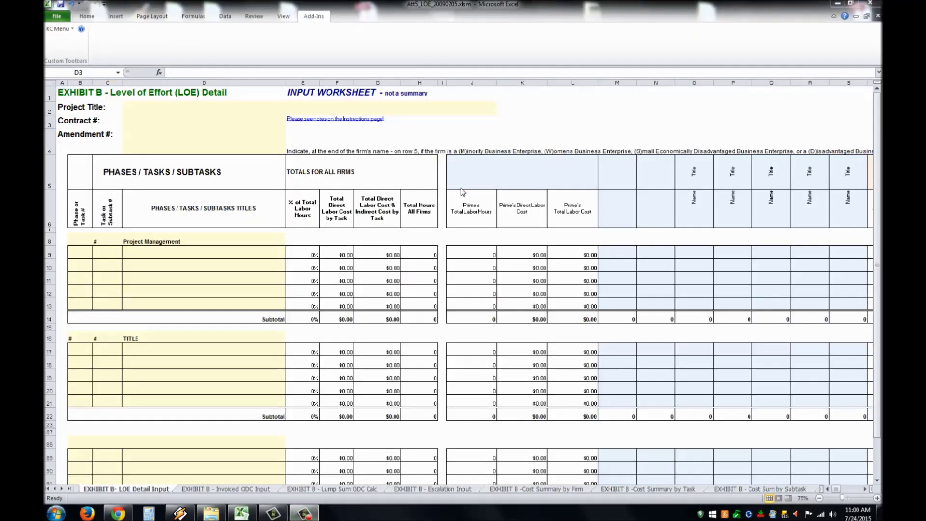
On the LOE Detail Input sheet, enter the project title "Important Project" and fill in the contract number
left_click(201, 122)
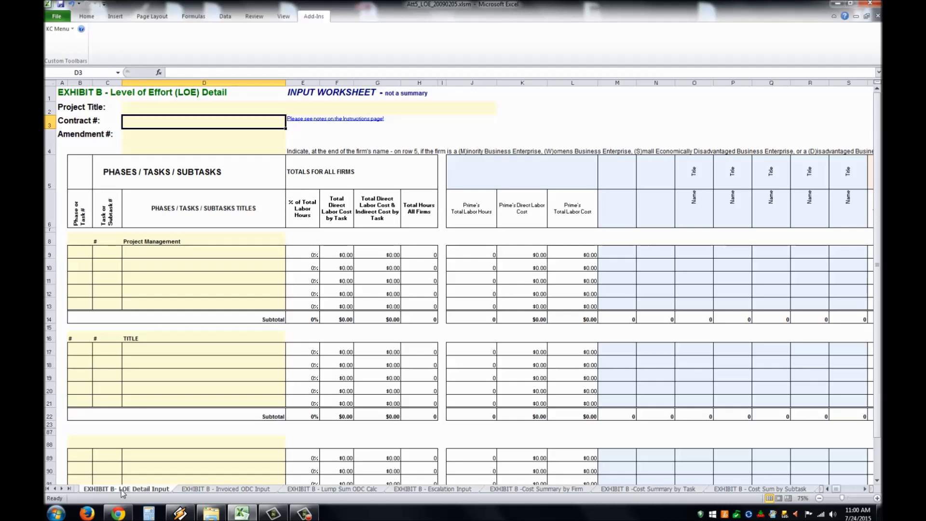
left_click(170, 113)
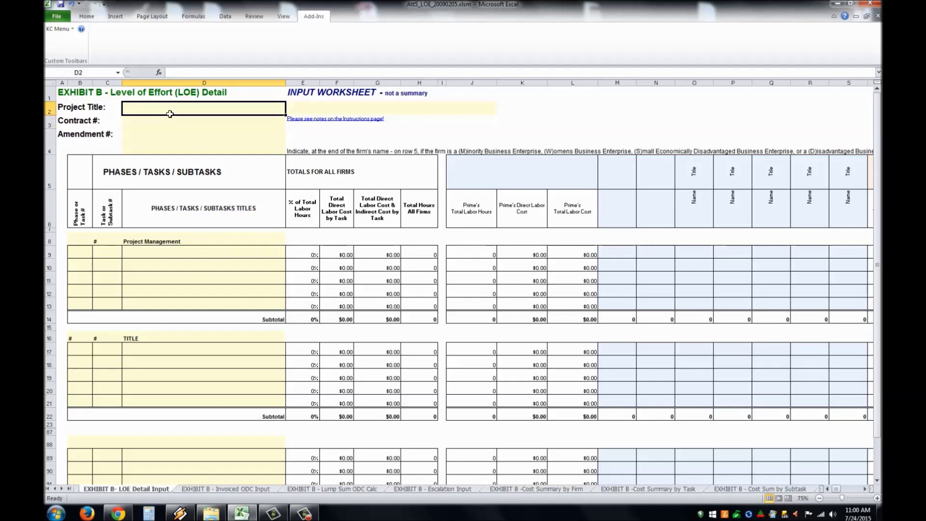
type("Important Project")
key("Return")
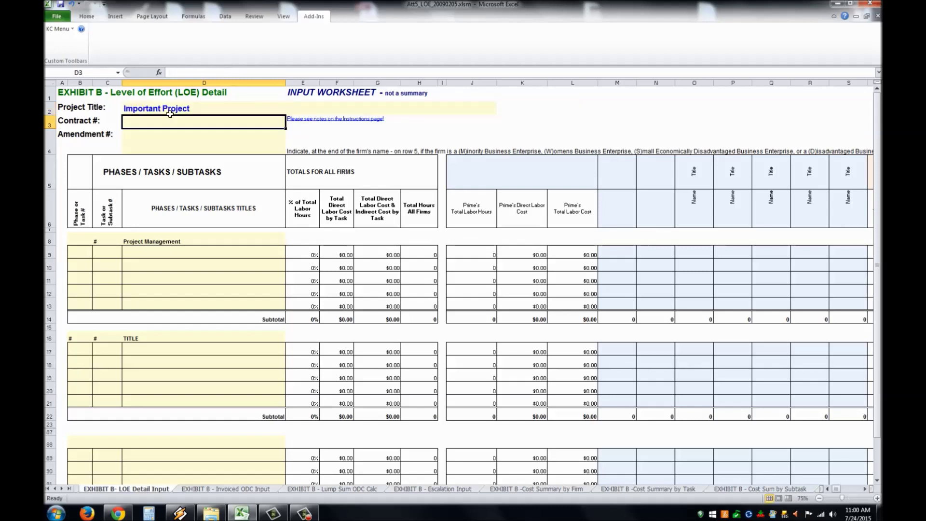
type("12345")
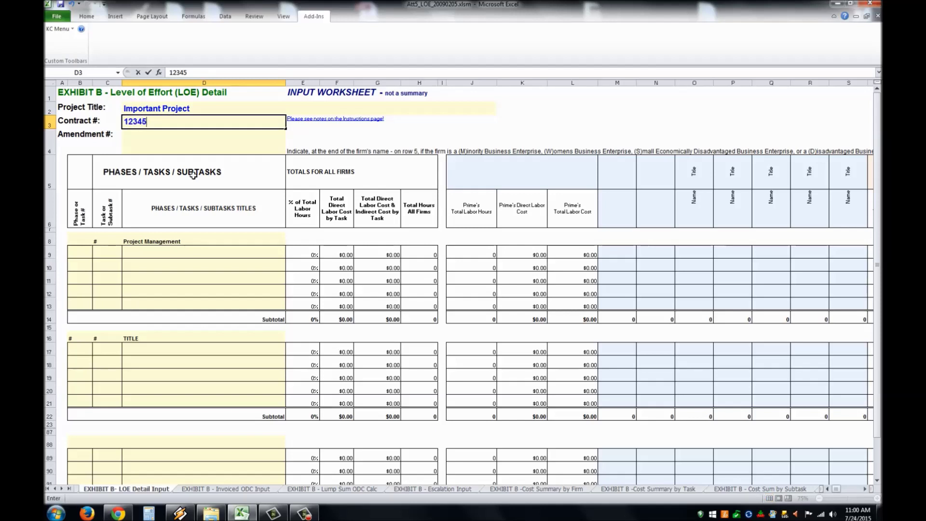
Clear the "Project Management" title from cell D8 of the first task block
left_click(195, 243)
key("Delete")
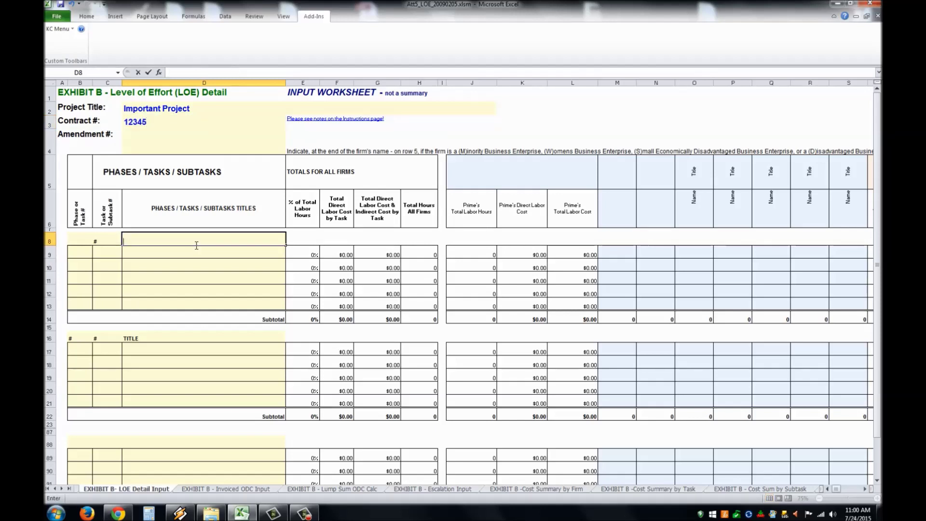
key("Tab")
key("Up")
key("Right")
key("Down")
key("Left")
key("Down")
key("Right")
key("Up")
key("Up")
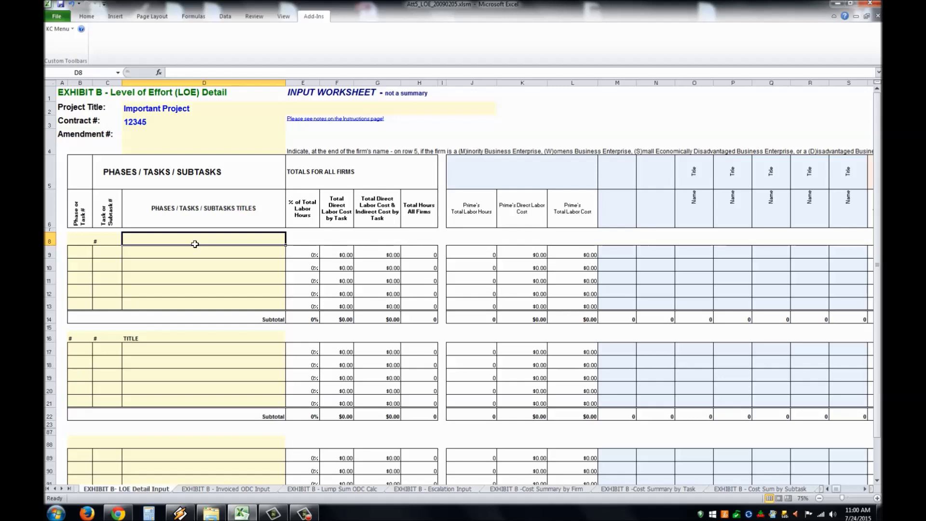
Insert a new task at row 8 with the KC Menu add-in and accept the permanent change
left_click(283, 16)
left_click(304, 19)
left_click(68, 30)
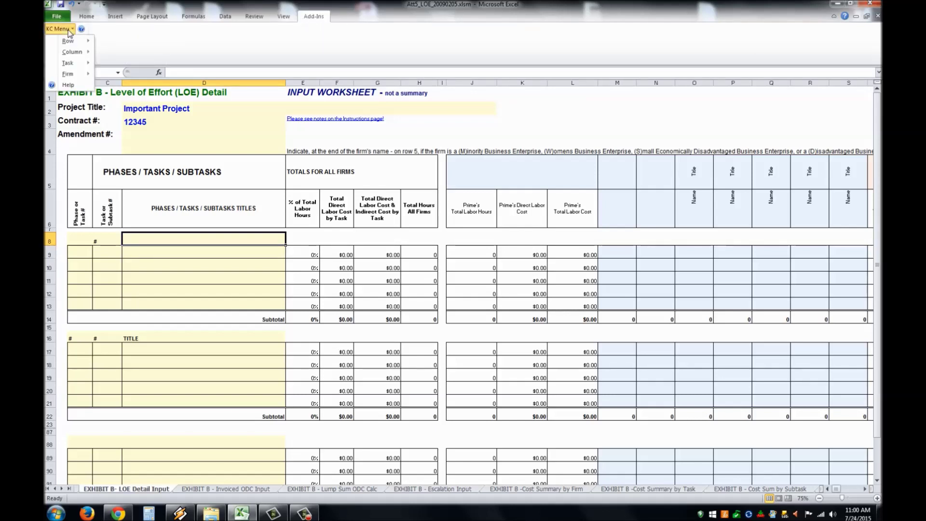
mouse_move(72, 65)
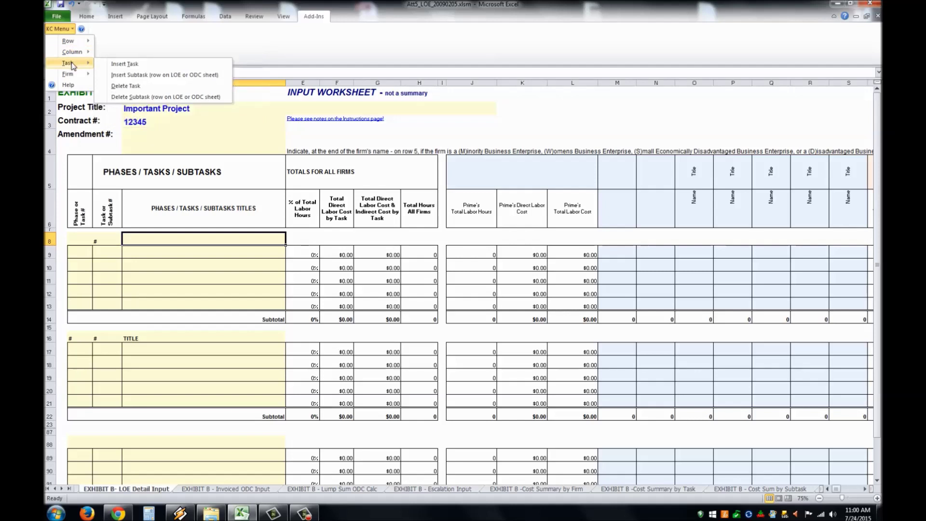
left_click(110, 65)
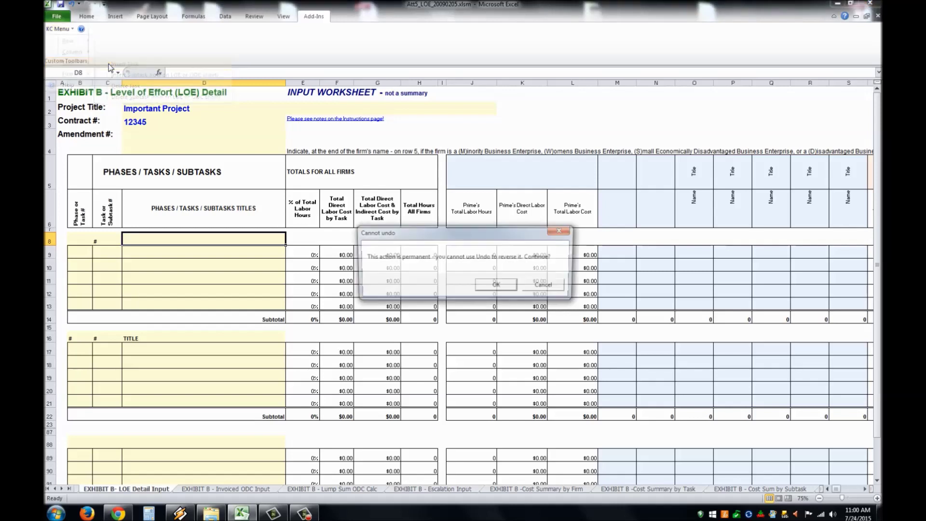
left_click(497, 285)
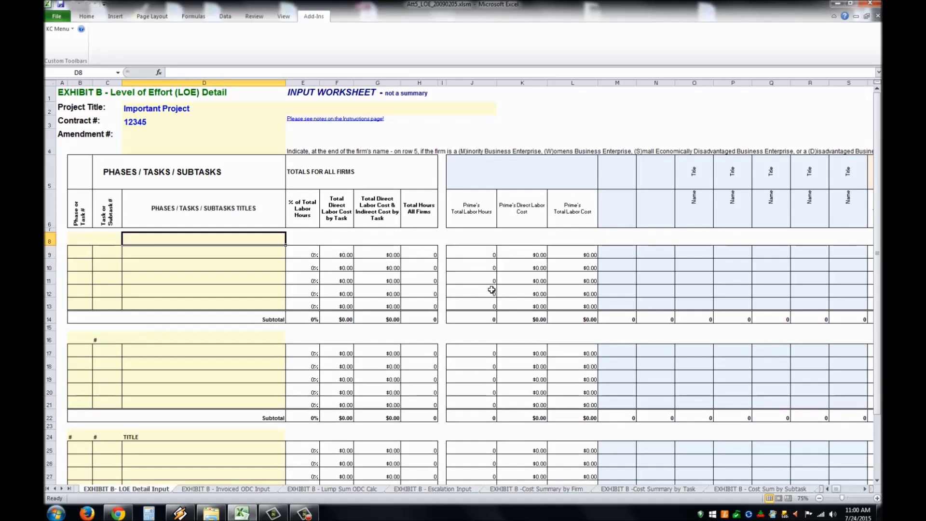
scroll(198, 292, "down", 10)
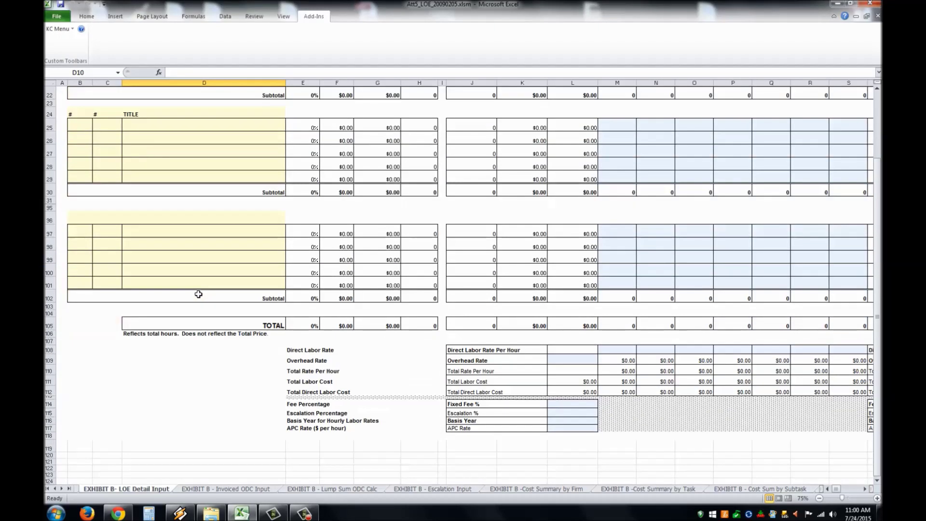
scroll(199, 293, "up", 9)
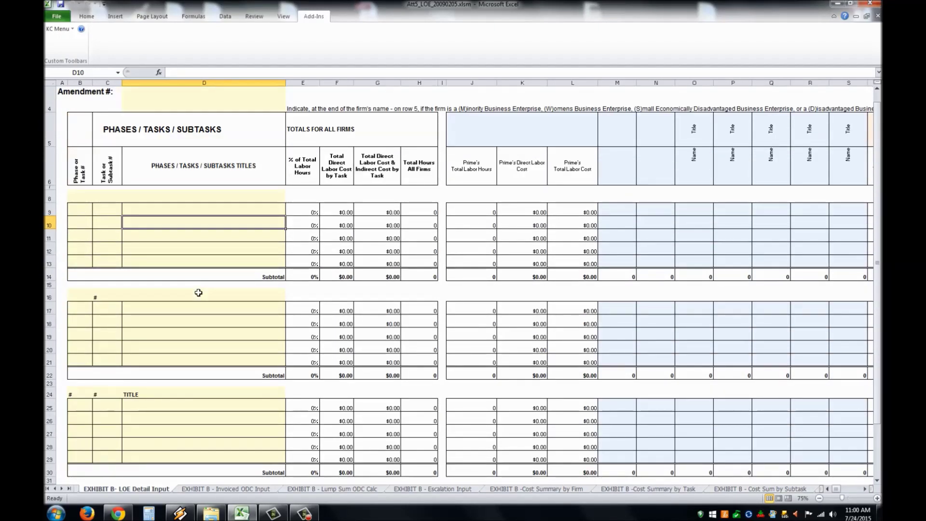
Select the prime consultant's block from J5 to Q14 and add a new firm with the KC Menu add-in
left_click(470, 133)
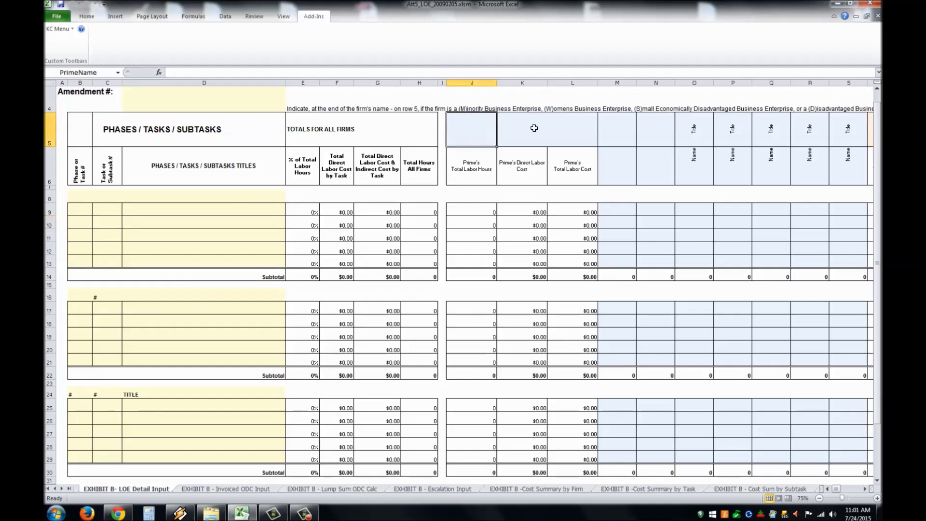
left_click_drag(479, 128, 777, 281)
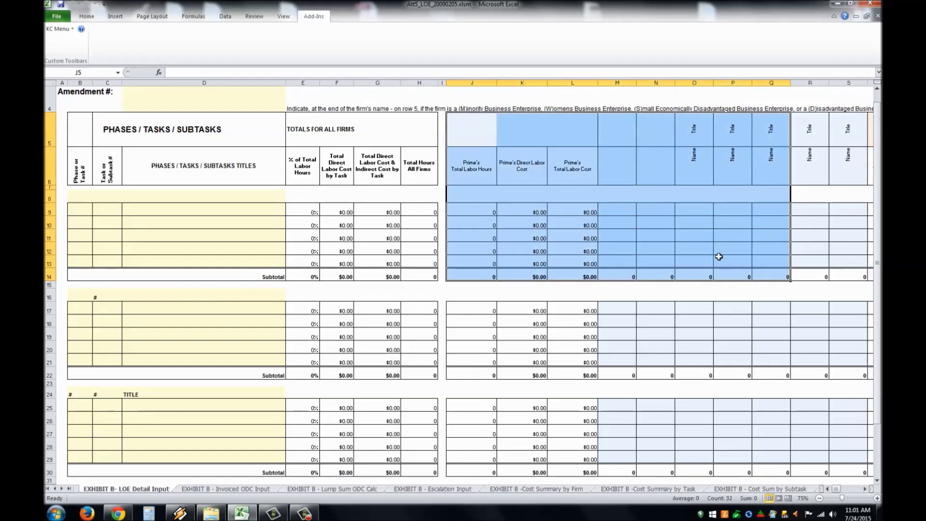
left_click(59, 29)
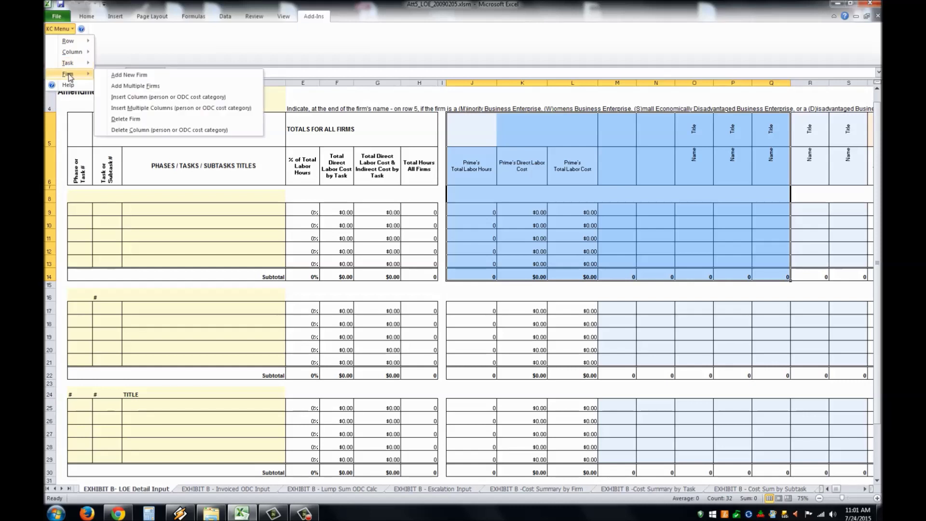
left_click(109, 75)
left_click(497, 285)
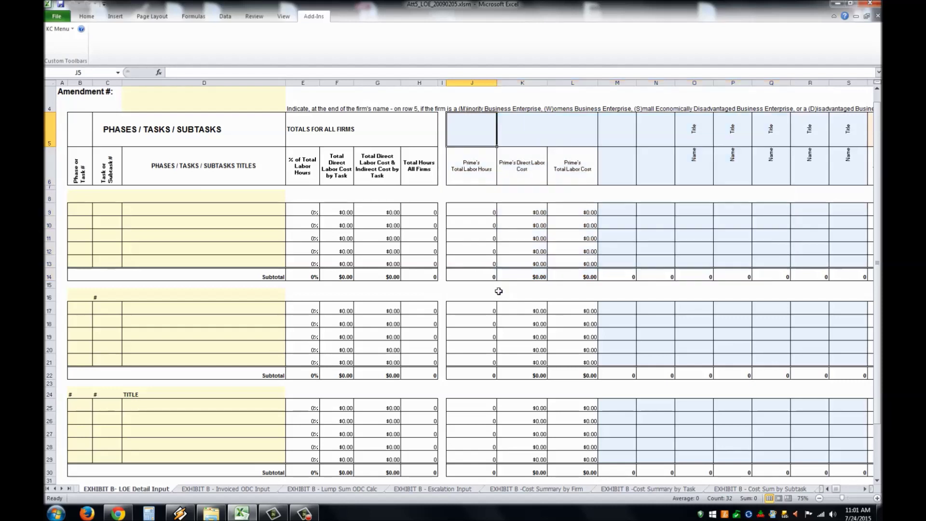
Title the first task in row 8 "Project Management" and give it the phase number 500
scroll(499, 291, "up", 1)
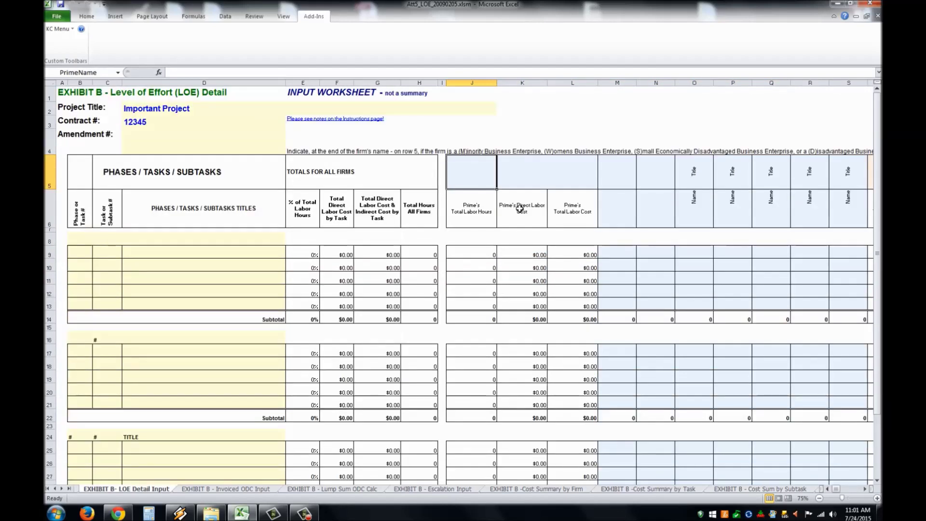
left_click(164, 254)
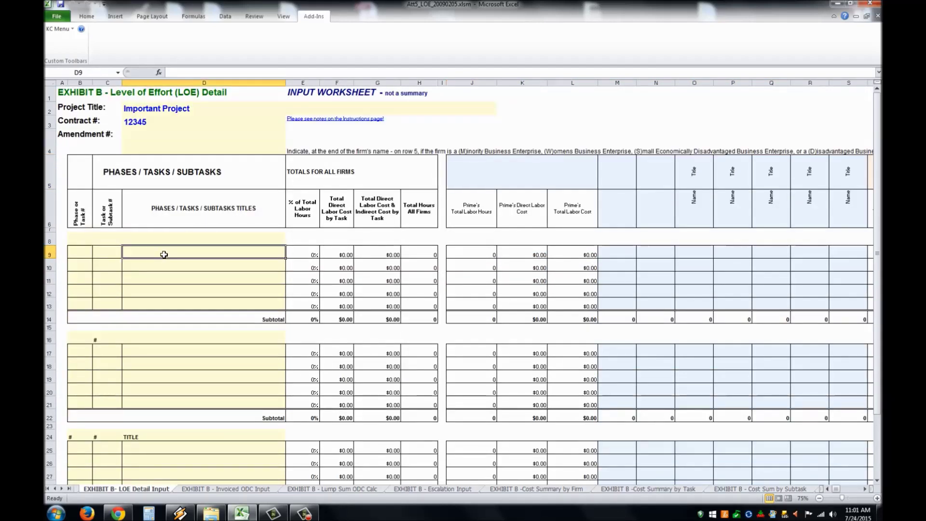
key("Up")
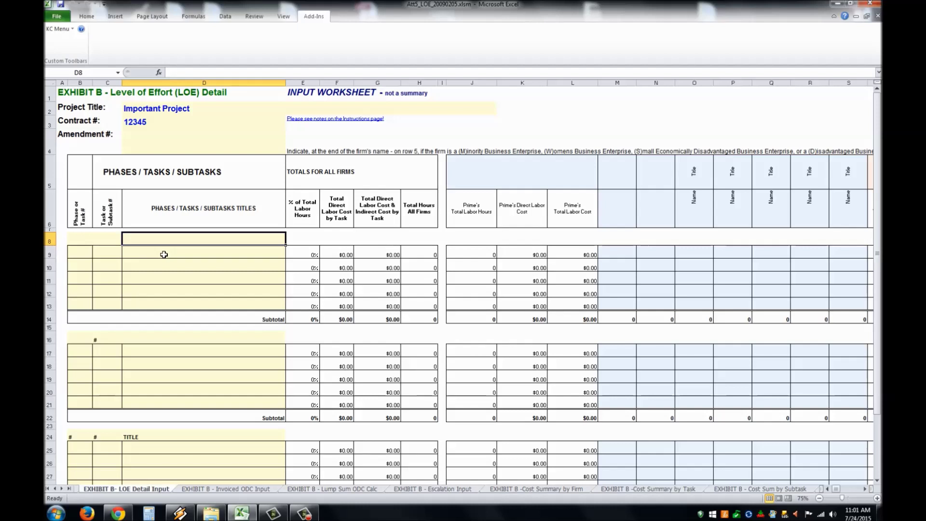
type("Project Management")
key("Return")
key("Up")
key("Left")
key("Left")
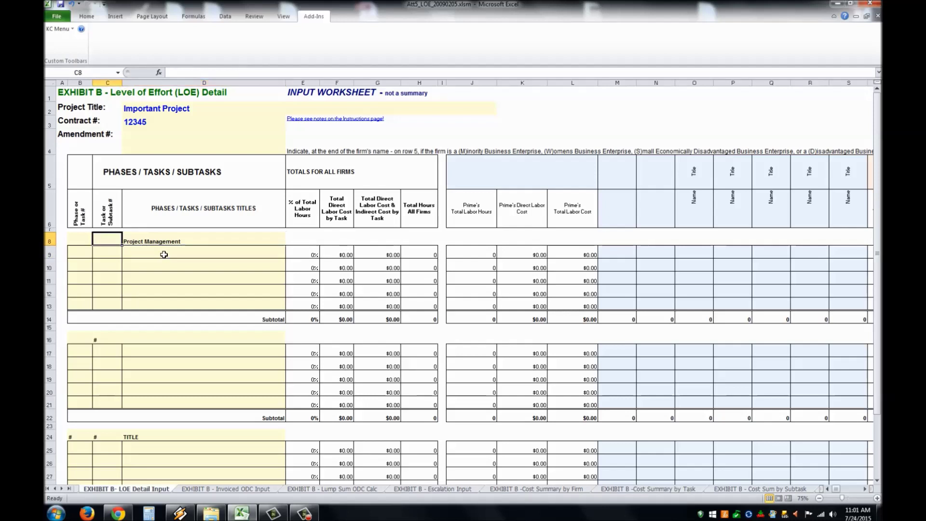
type("500")
Add the subtask "Meetings" with subtask number 510 in row 9 under Project Management
left_click(164, 254)
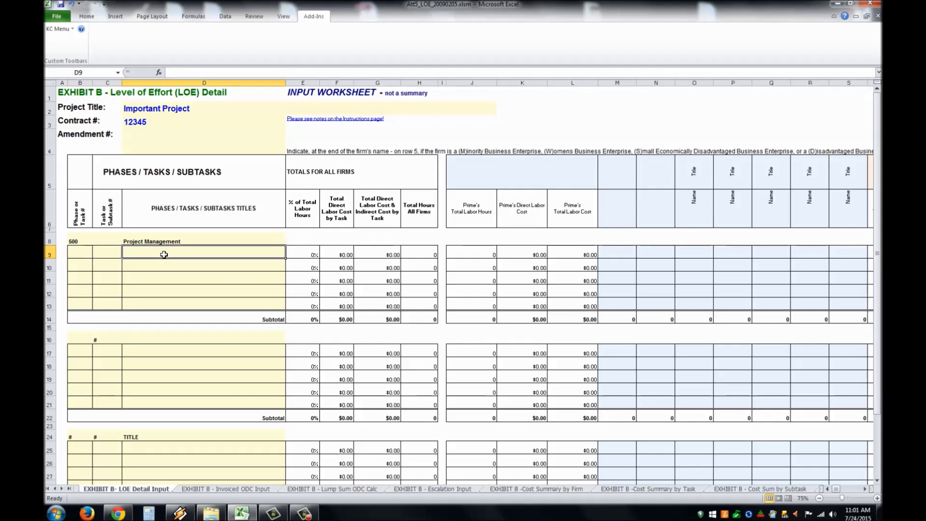
type("Meetings")
key("Return")
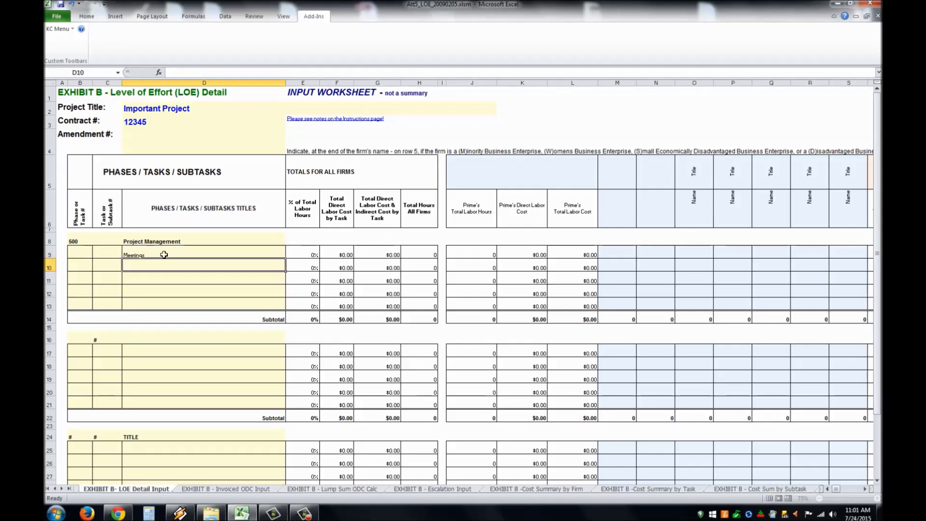
key("Up")
key("Left")
type("510")
key("Return")
Add the subtask "Site Reviews" with subtask number 520 in row 10
key("Right")
type("Site Reviews")
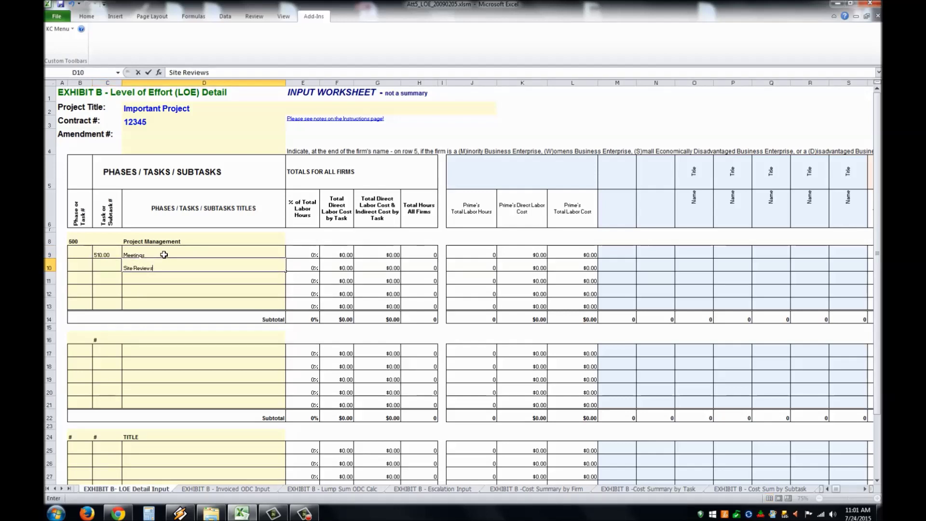
key("Left")
type("520")
key("Return")
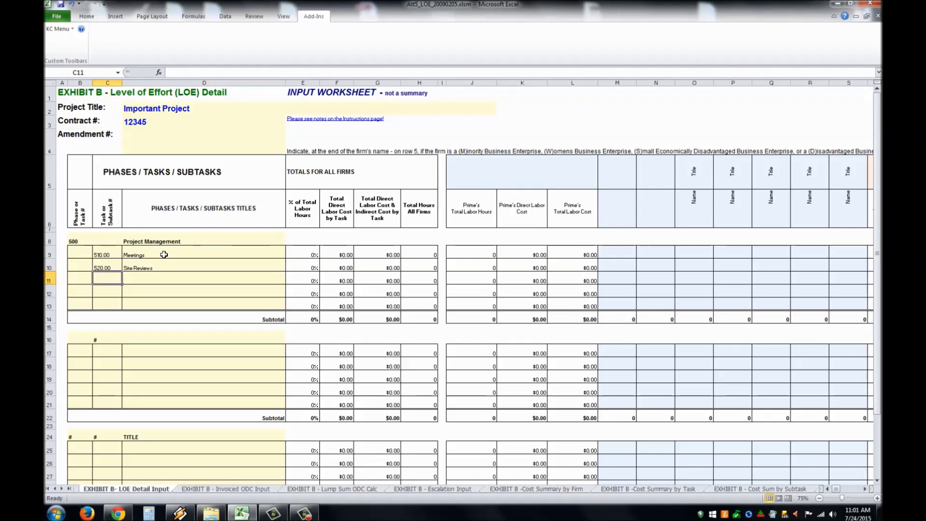
Enter "Consultant #1" as the prime firm's name in cell J5
left_click(467, 177)
mouse_move(467, 177)
left_mouse_down()
mouse_move(655, 198)
mouse_move(458, 168)
mouse_move(466, 175)
left_mouse_up()
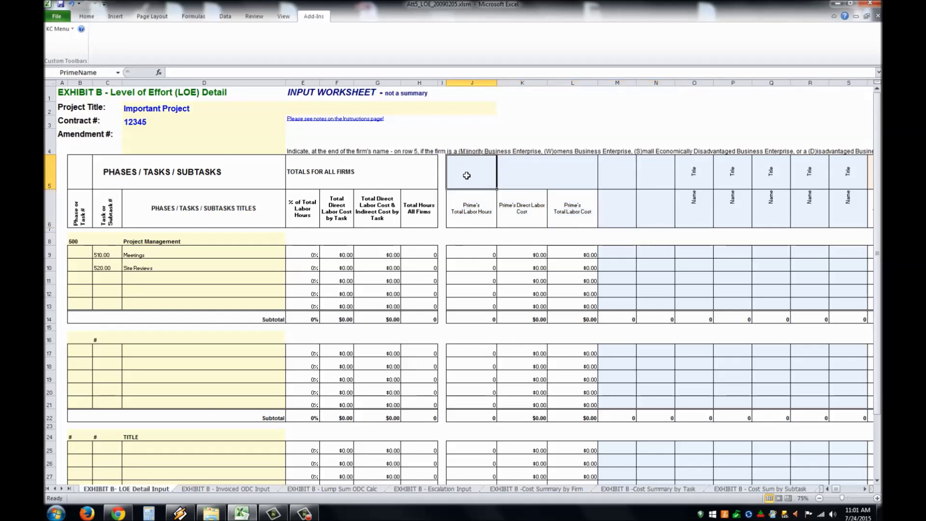
type("Consul")
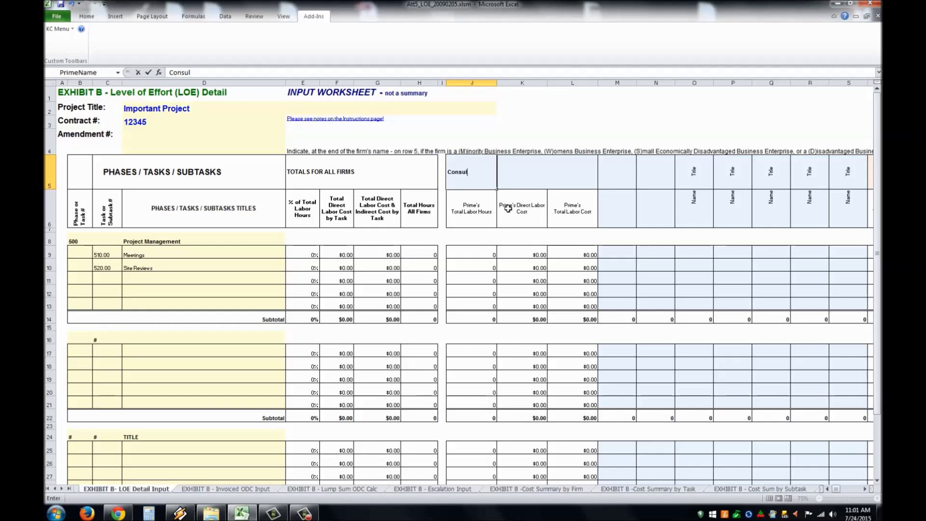
type("tant #1")
key("Return")
Enter the title "Project Manager" in cell M5 and the employee's name below it in M6
key("Right")
key("Right")
key("Right")
key("Up")
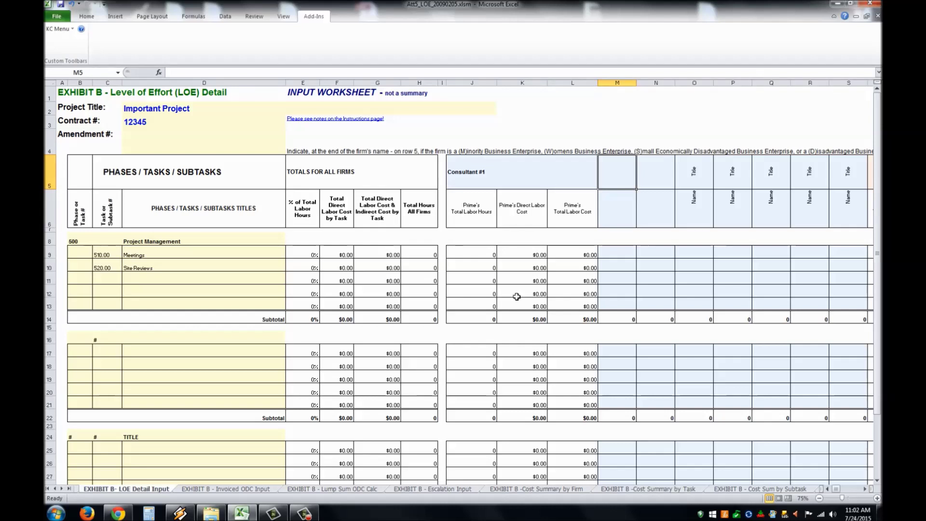
type("Prop")
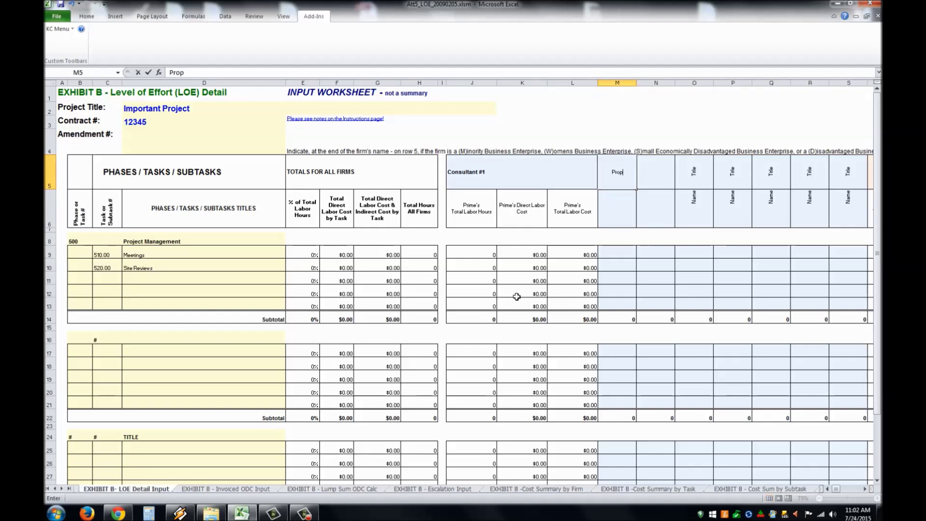
type("ect Manager")
key("Return")
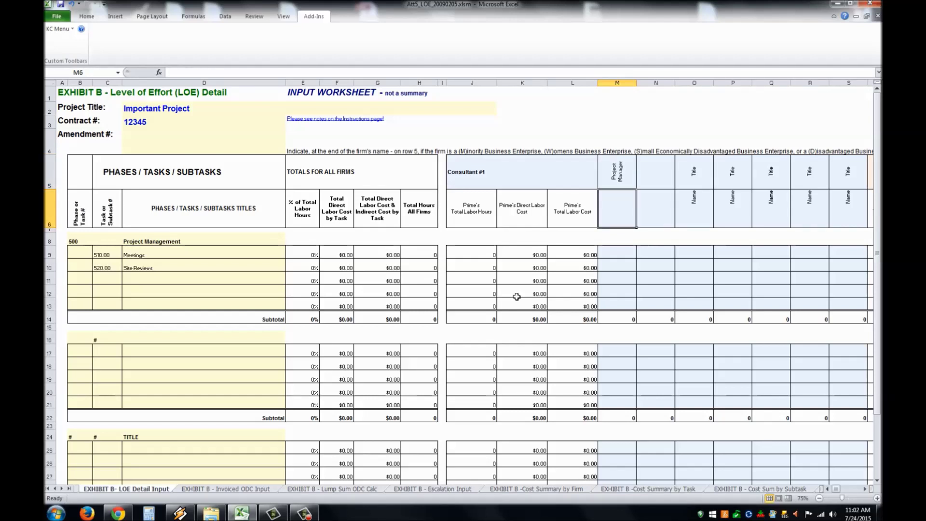
type("Doe, John")
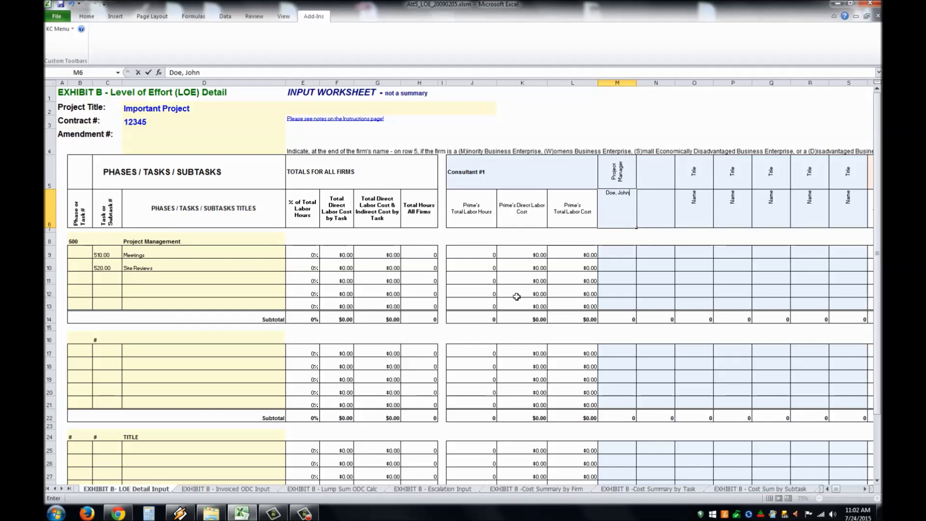
key("Return")
Enter the Project Manager's labor hours: 40 for Meetings in M9 and 30 for Site Reviews in M10
key("Down")
key("Down")
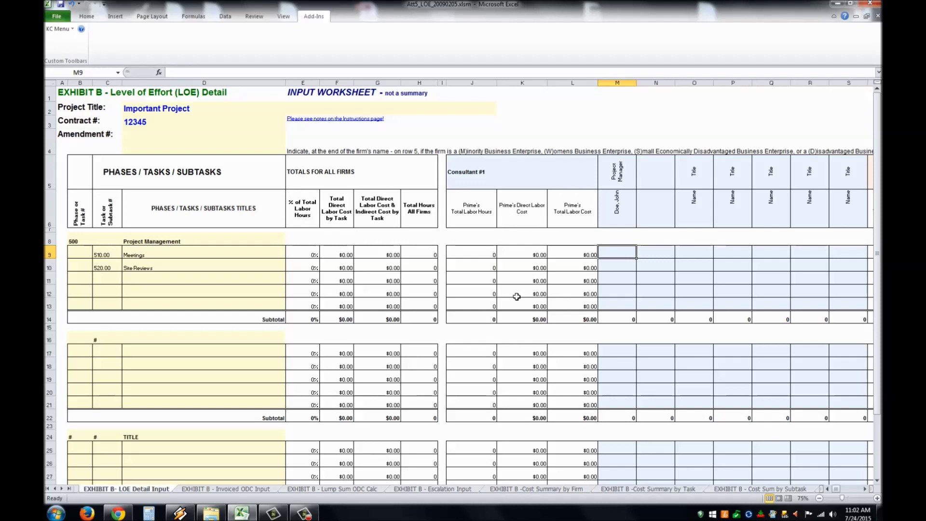
type("40")
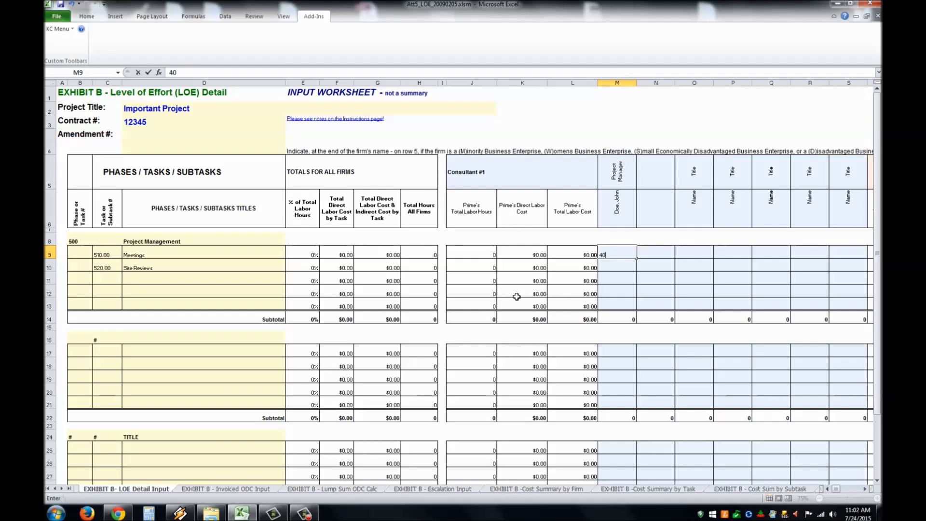
key("Return")
type("30")
key("Return")
Set the Project Manager's Direct Labor Rate Per Hour in M108 to 45
scroll(517, 296, "down", 7)
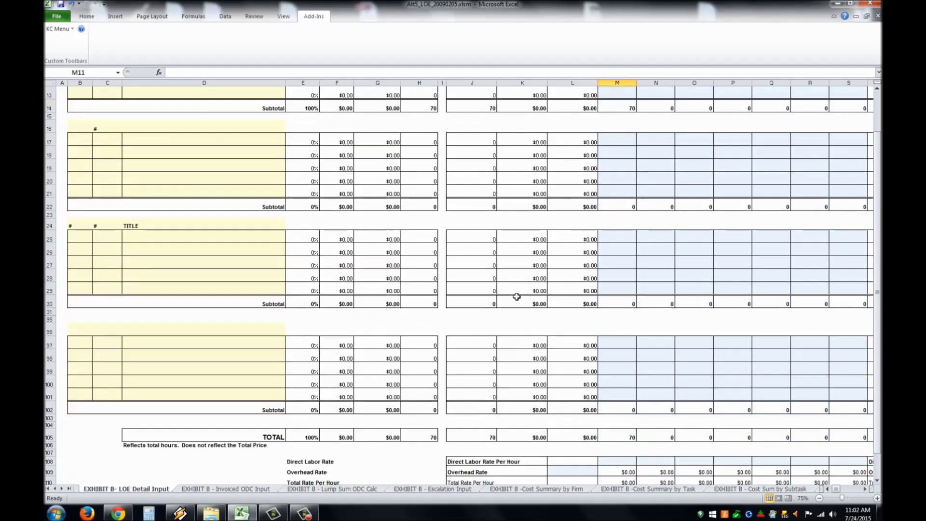
scroll(631, 349, "up", 7)
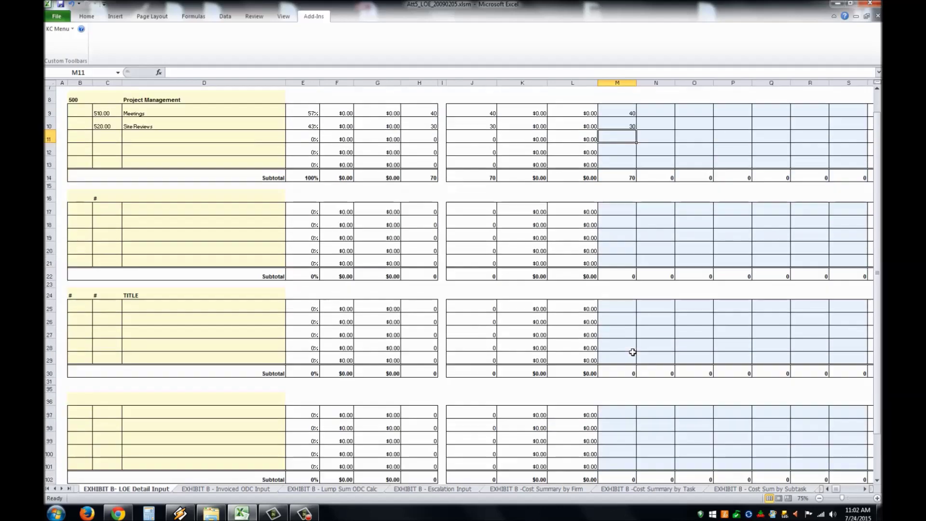
scroll(623, 335, "down", 6)
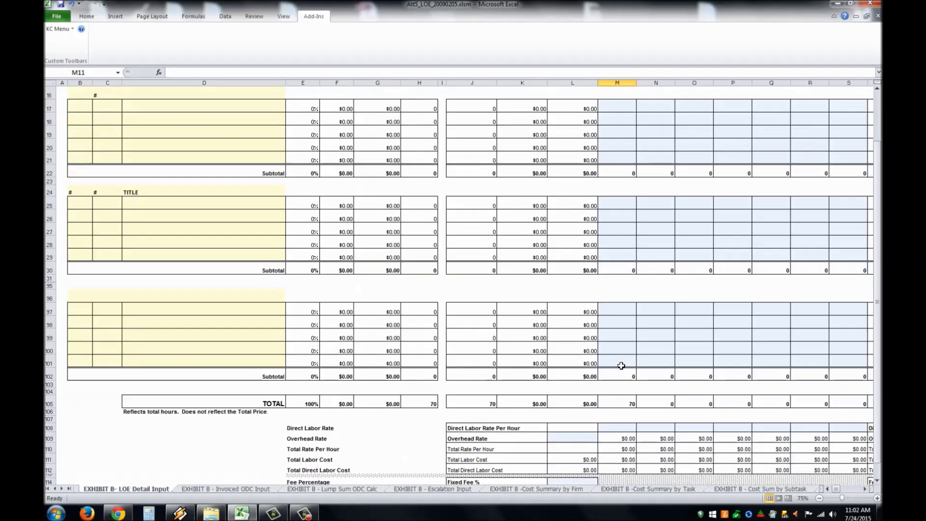
left_click(622, 388)
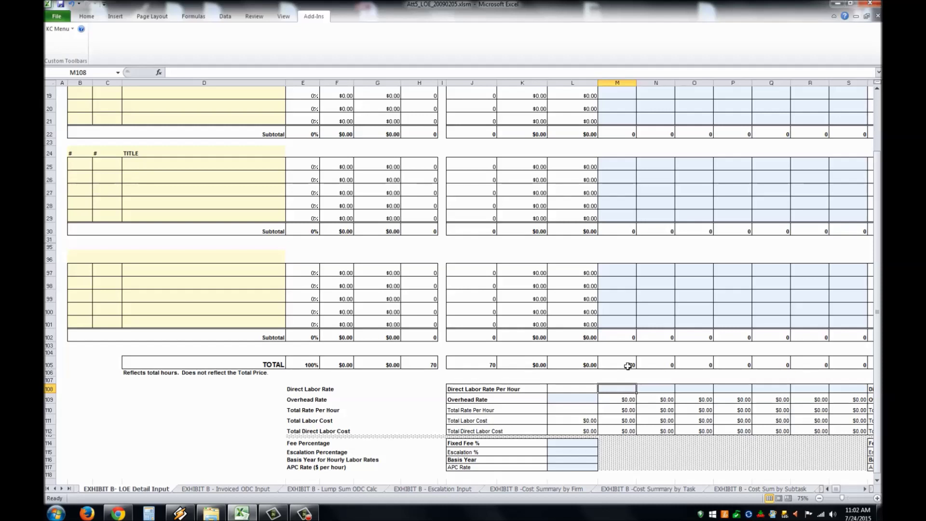
type("45")
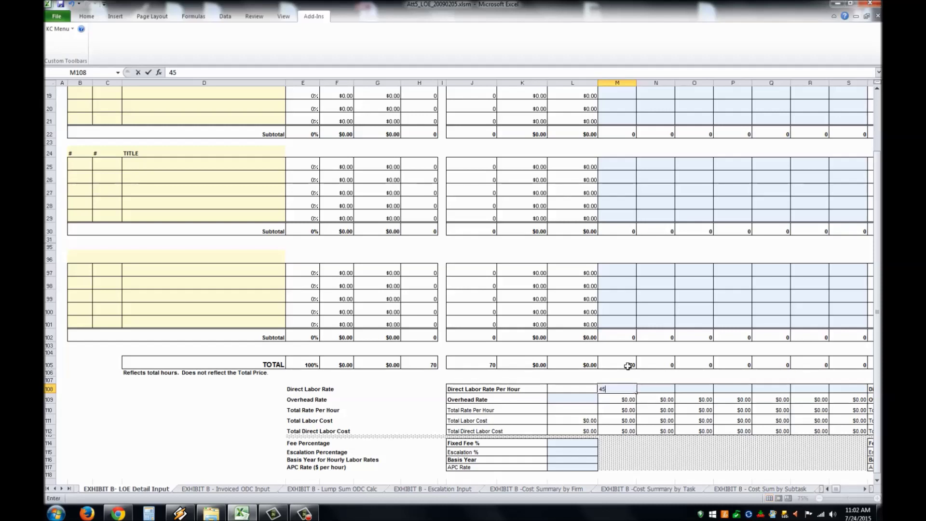
key("Return")
Set the prime firm's Overhead Rate in L109 to 170% and its Fixed Fee in L114 to 26%
key("Left")
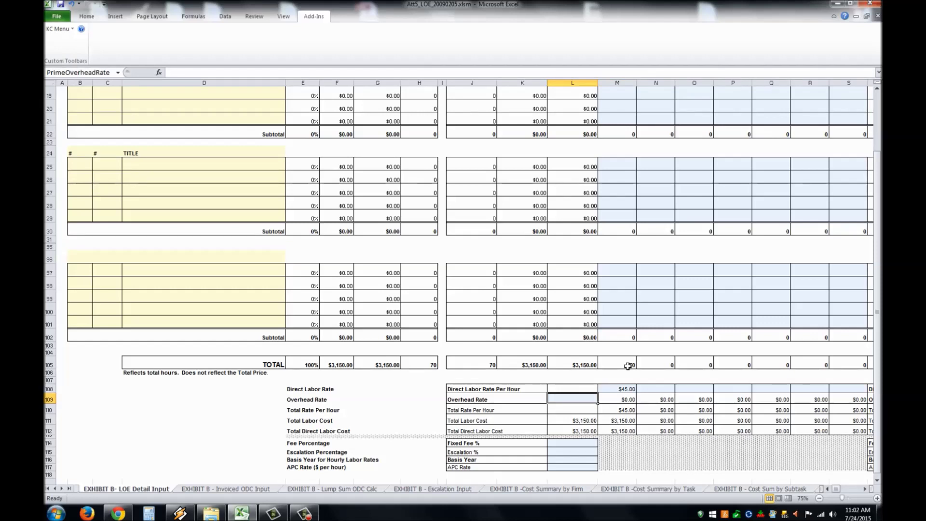
type("170")
key("Return")
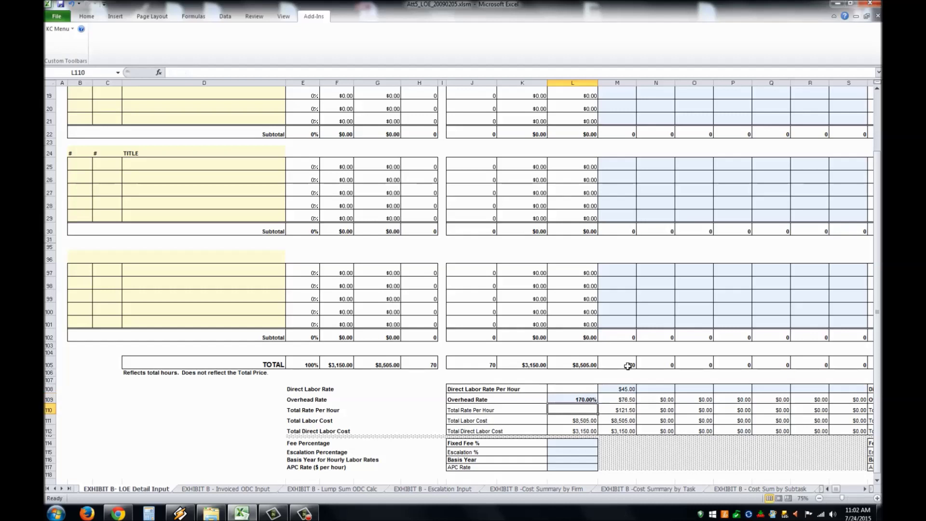
key("Down")
key("Down")
key("Down")
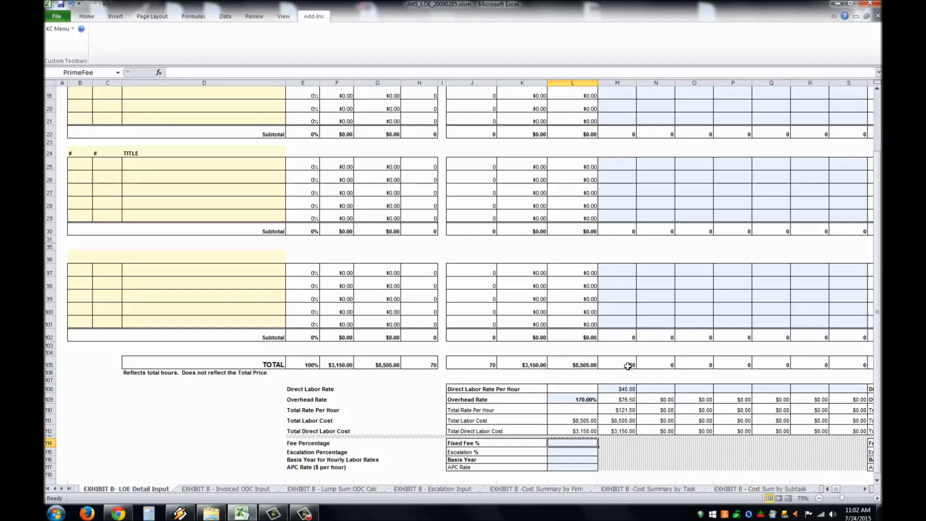
type("26")
key("Return")
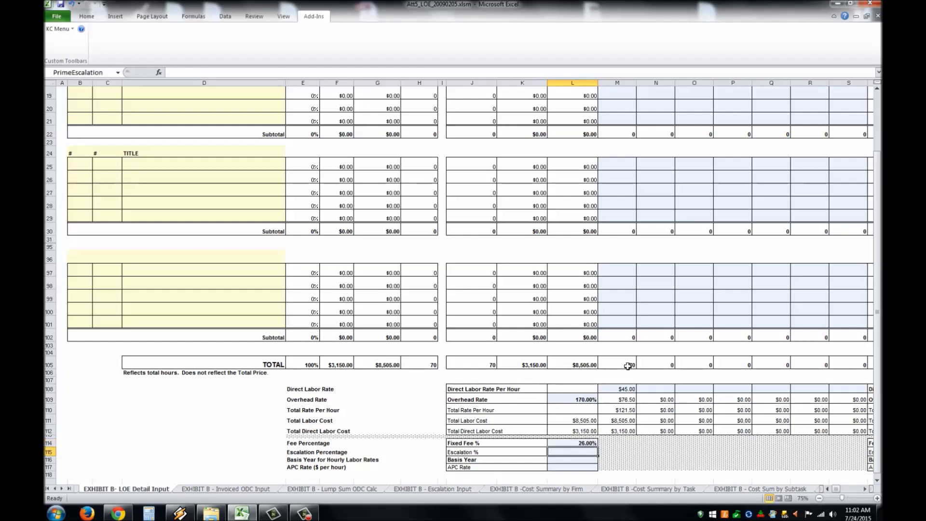
Set the prime firm's Escalation in L115 to 1.8% and its Basis Year in L116 to 2015
type("1.8")
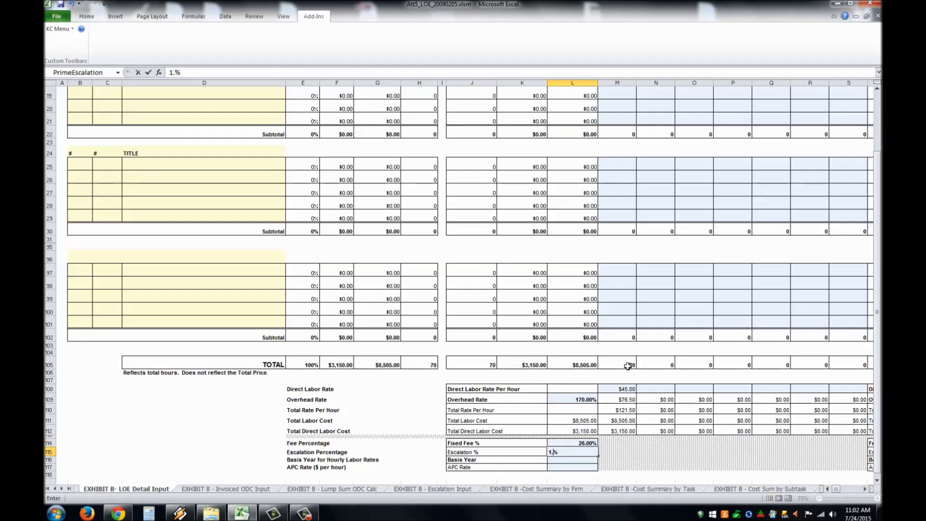
key("Return")
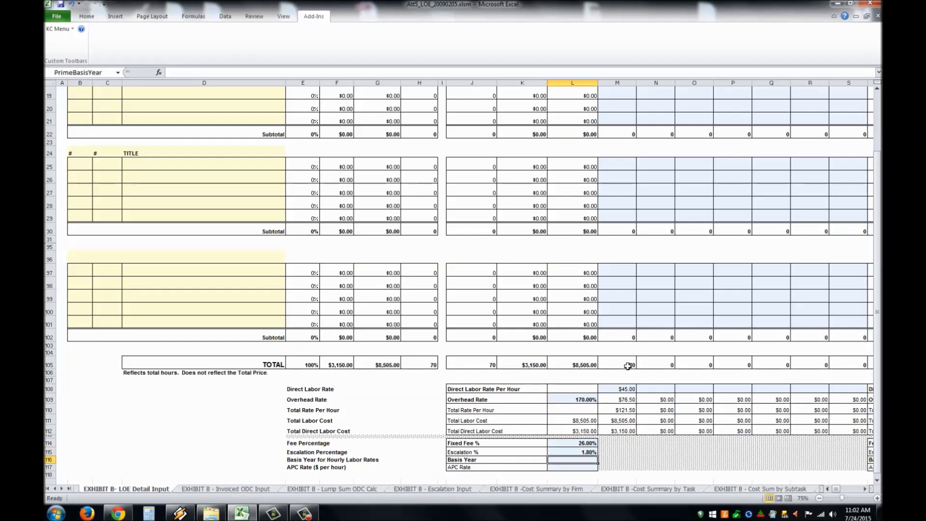
type("2015")
key("Return")
Review the entered task and subtask titles, prime firm name, employee name and labor hours on the LOE Detail Input sheet
key("Up")
key("Up")
key("Up")
key("Up")
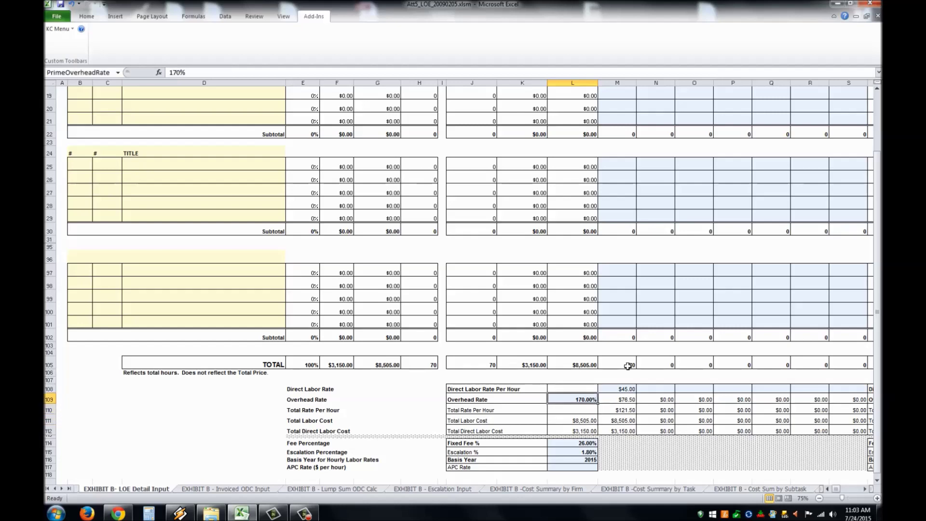
scroll(621, 386, "up", 6)
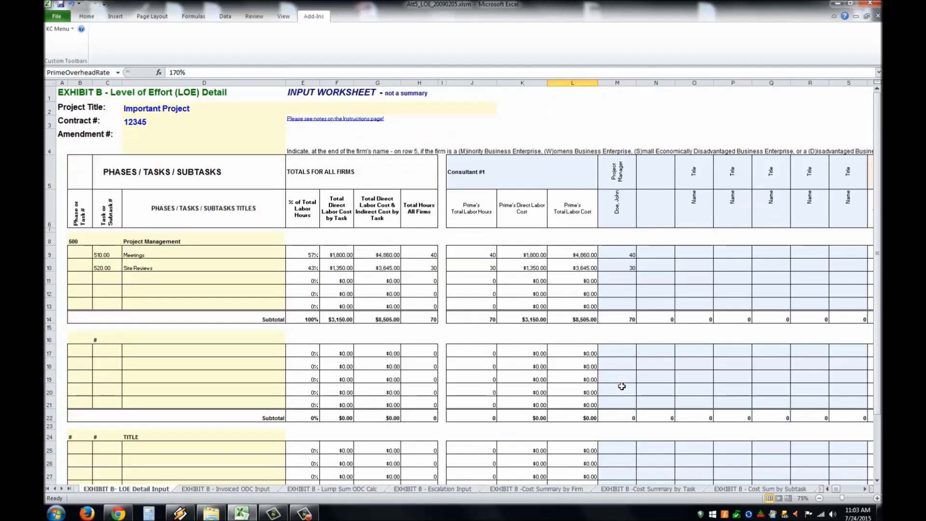
left_click(161, 243)
left_click(159, 255)
left_click(528, 181)
left_click(619, 206)
left_click(628, 255)
left_click(270, 269)
left_click(614, 302)
scroll(616, 308, "down", 6)
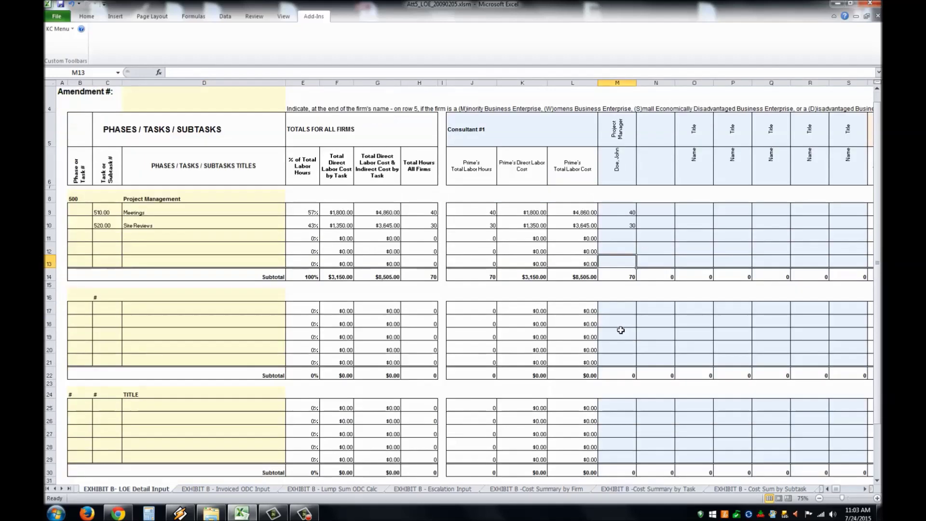
Examine the prime firm's direct labor rate, overhead rate, total rate and labor cost cells below the TOTAL row
left_click(626, 392)
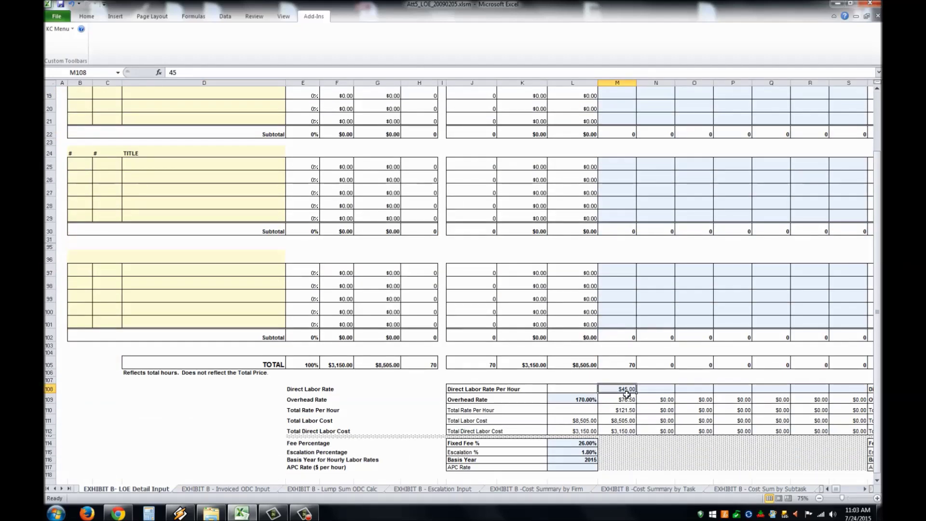
key("Left")
key("Down")
key("Right")
key("Down")
key("Down")
key("Down")
key("Down")
key("Up")
key("Up")
key("Up")
key("Up")
key("Up")
key("Up")
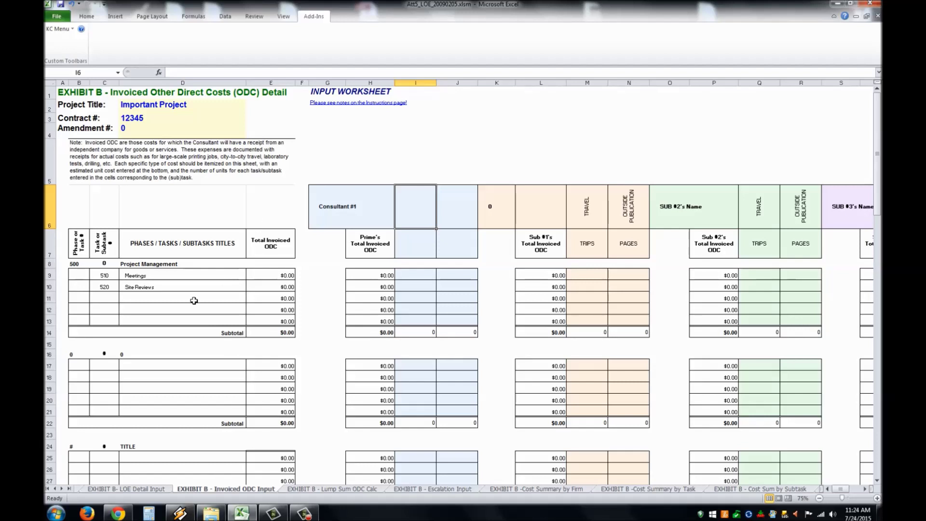
Inspect the linked project title, task and subtask entries, and prime firm name on the Invoiced ODC Input sheet
left_click(151, 286)
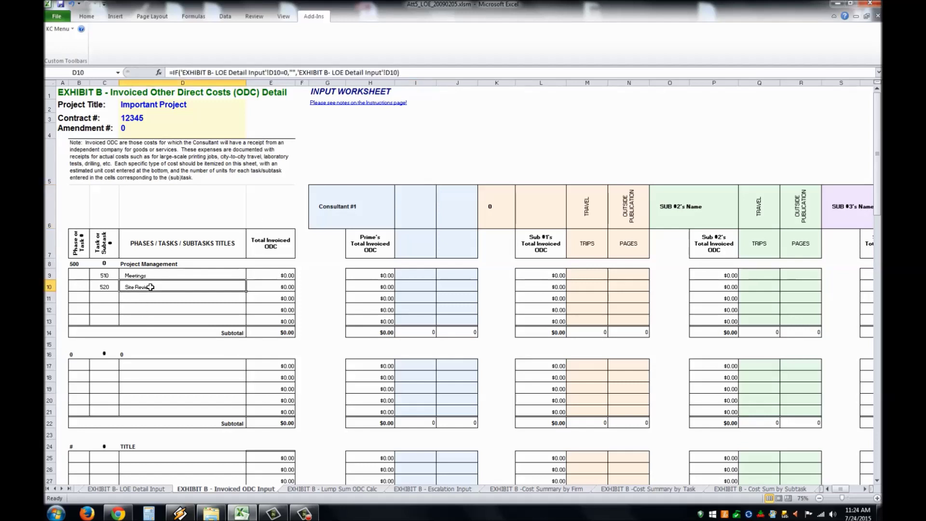
left_click(108, 278)
left_click(154, 280)
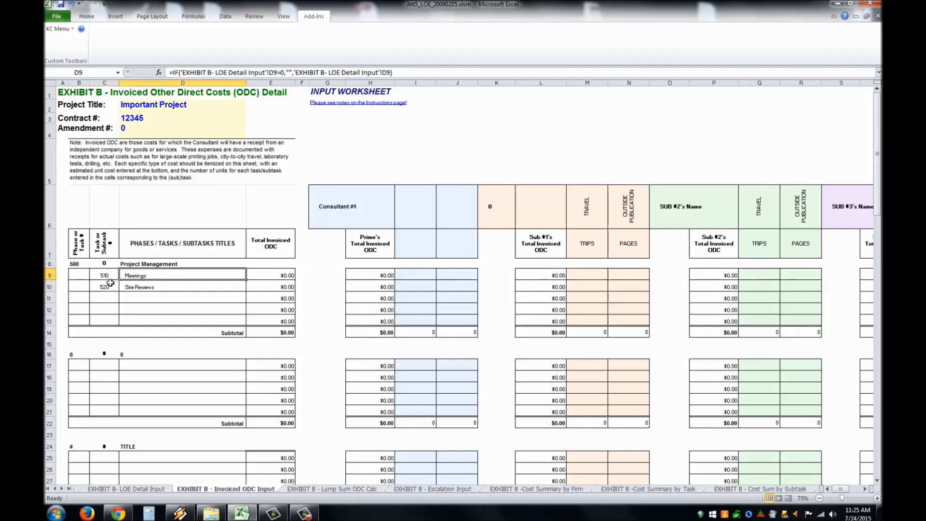
left_click(145, 287)
left_click(143, 265)
left_click(143, 276)
left_click(143, 107)
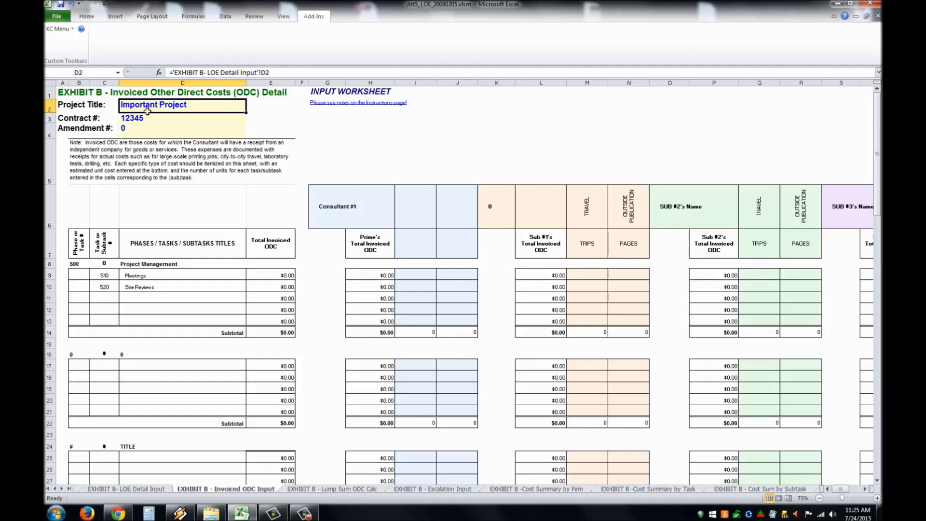
left_click(331, 209)
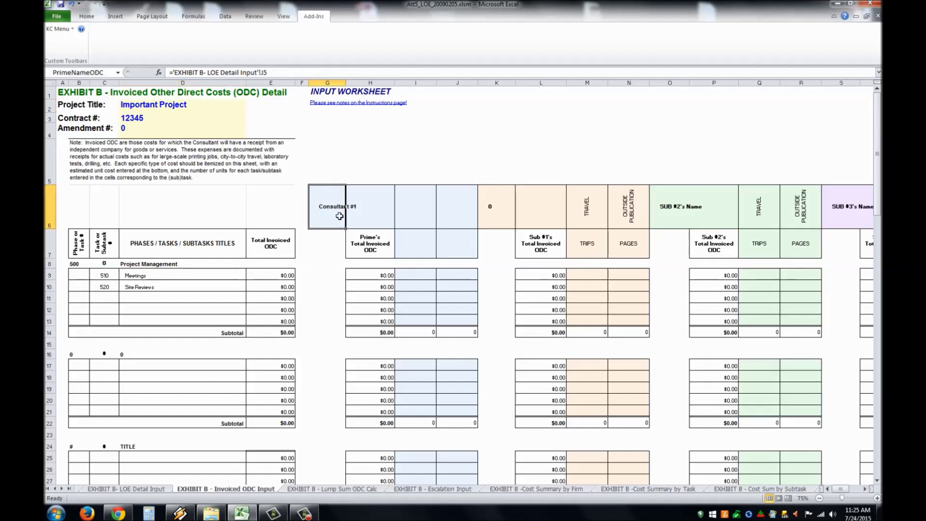
Enter "Courier Service" as the prime firm's first invoiced cost item in cell I6
left_click(428, 220)
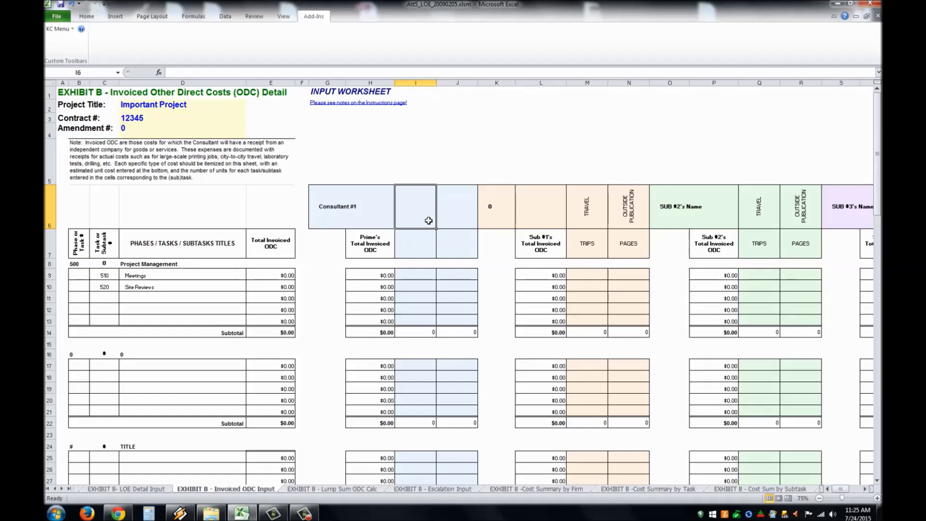
type("Co")
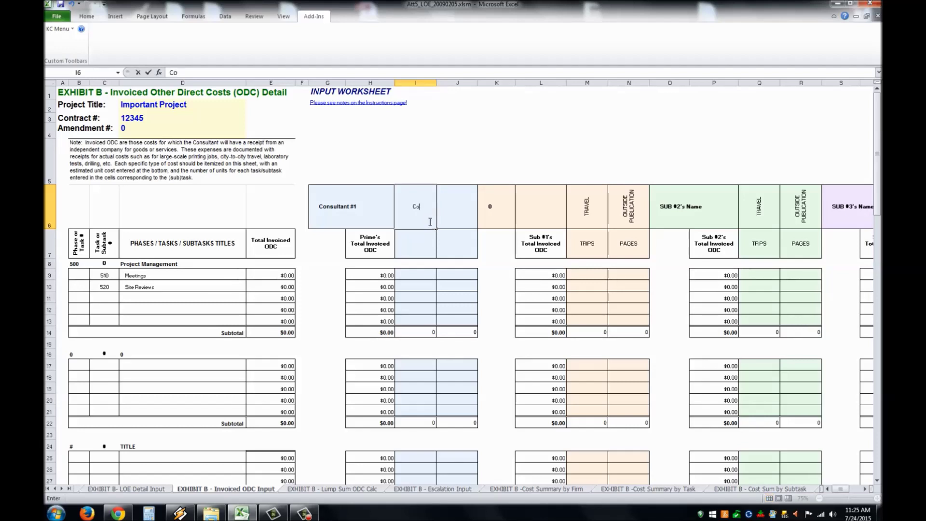
type("urier Service")
key("Return")
Enter "Per Service" as the unit for Courier Service in cell I7
left_click(429, 220)
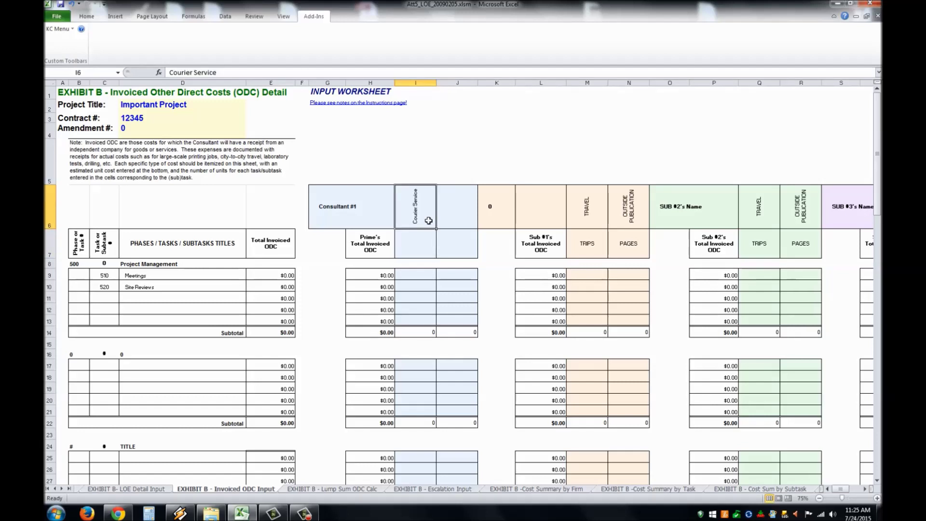
key("Down")
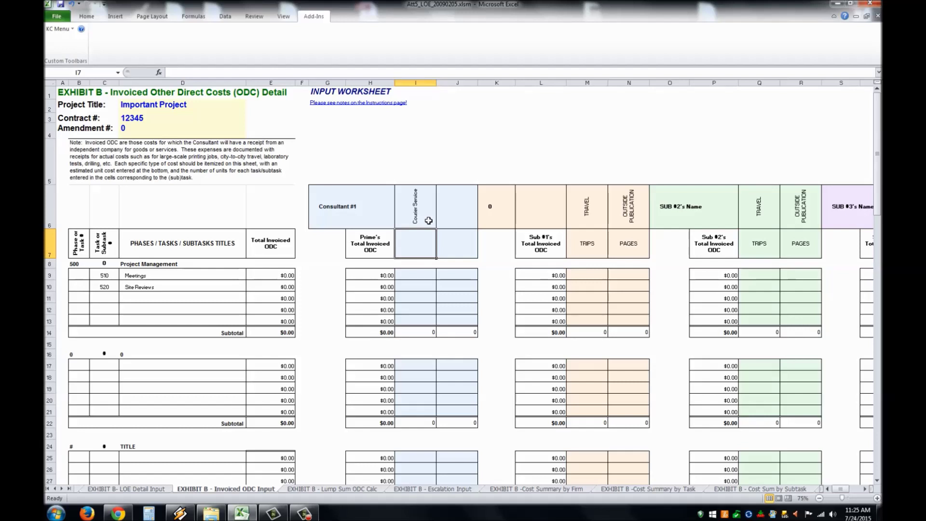
type("P")
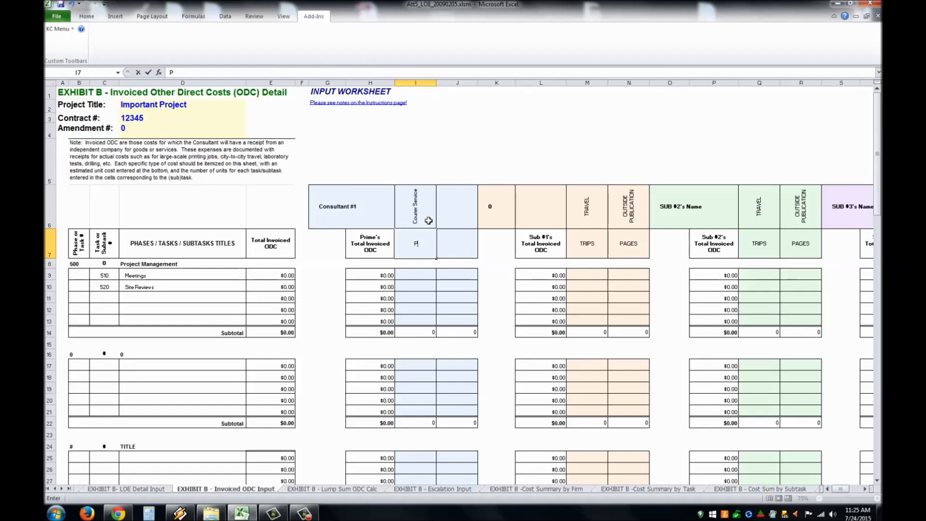
type("er Service")
key("Return")
Enter the Courier Service quantities: 10 for Meetings in I9 and 20 for Site Reviews in I10
key("Down")
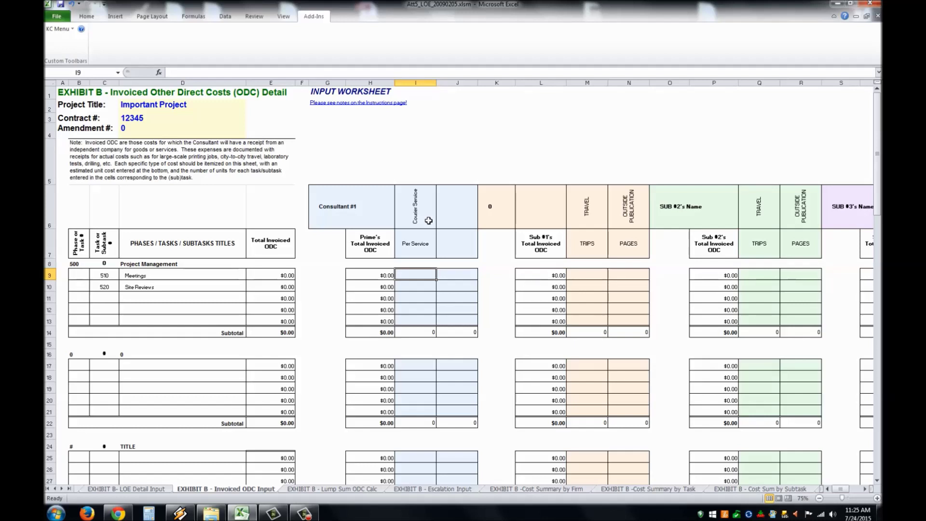
type("10")
key("Return")
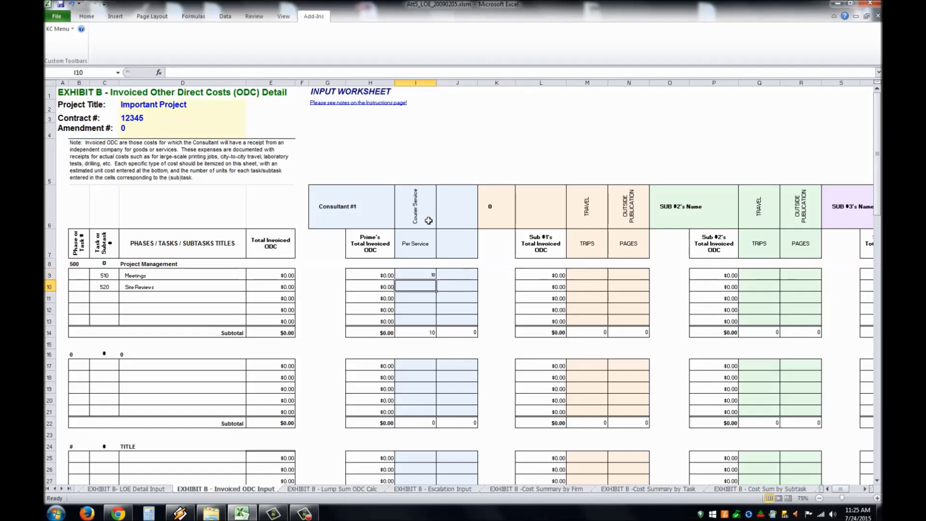
type("20")
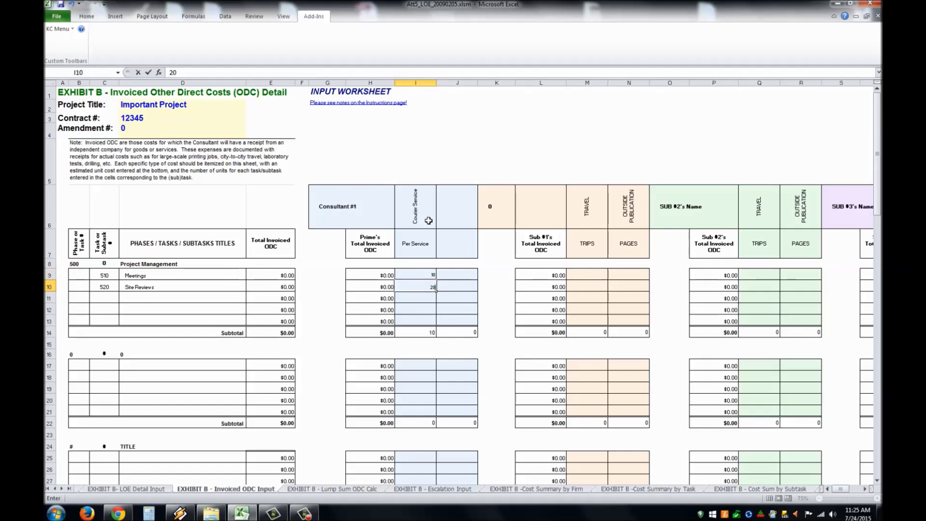
key("Return")
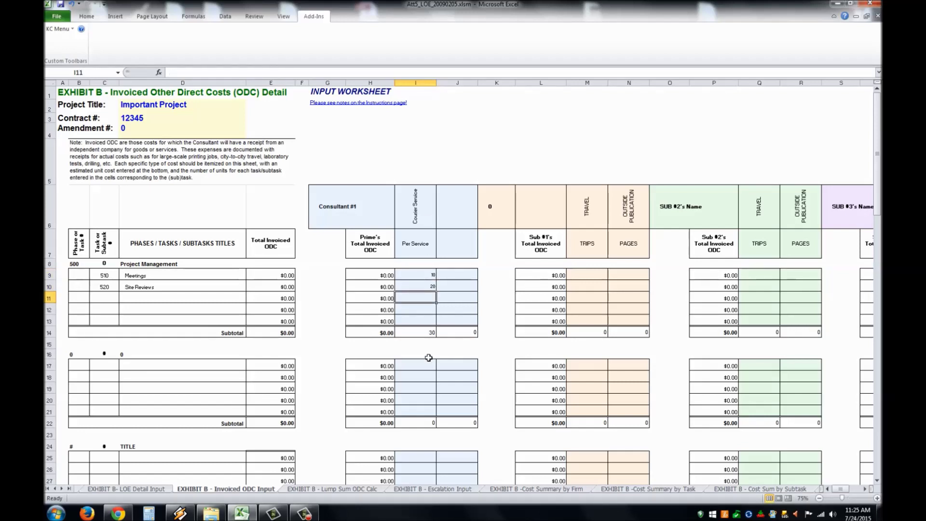
Set the Courier Service's ODC Estimated Unit Cost to 20 in cell I108 and check its total ODC formula
left_click(433, 336)
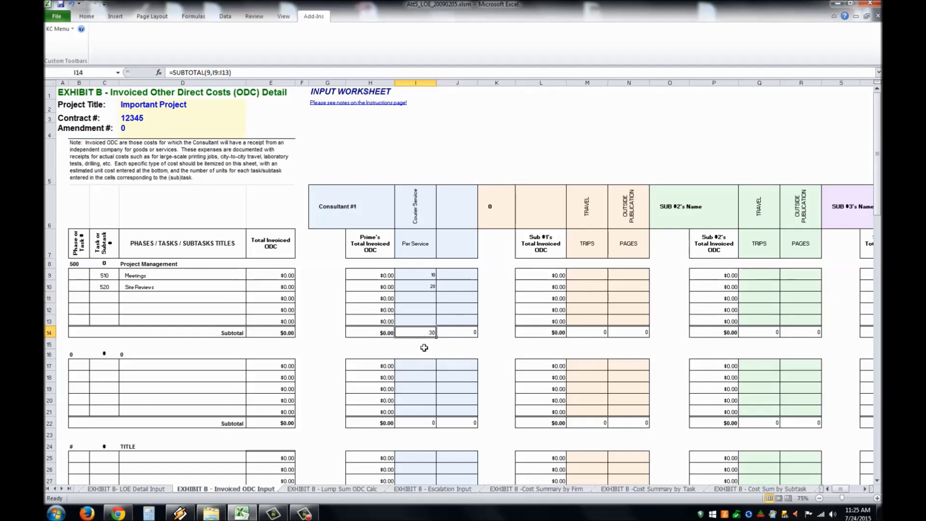
scroll(424, 352, "down", 6)
scroll(426, 360, "down", 20)
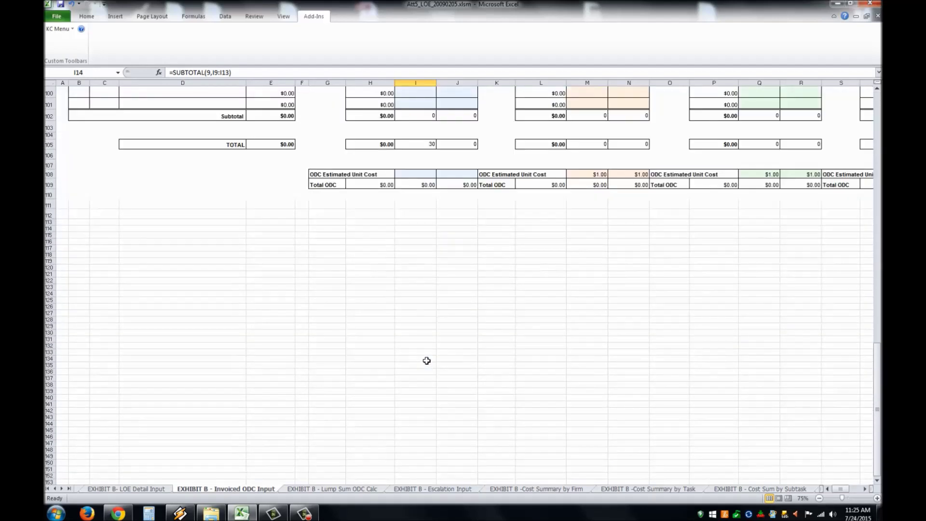
left_click(428, 304)
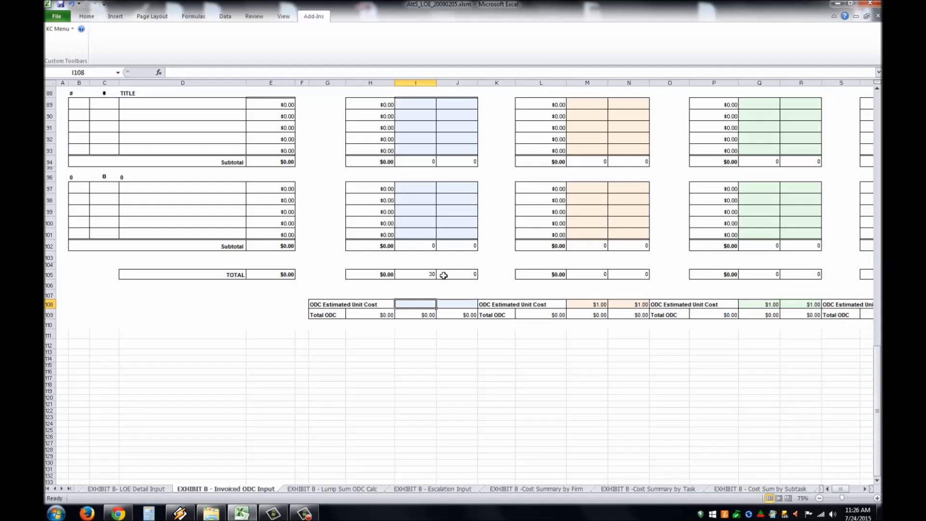
type("20")
key("Return")
key("Up")
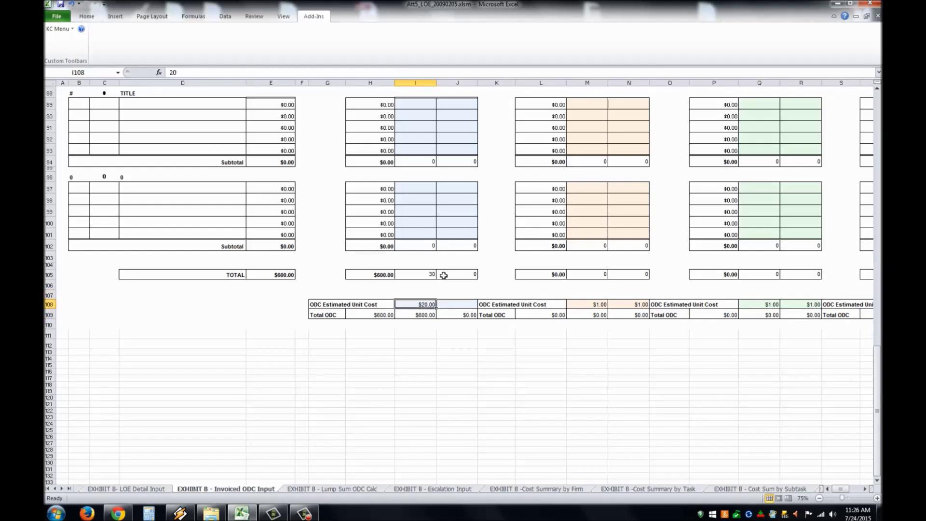
left_click(420, 314)
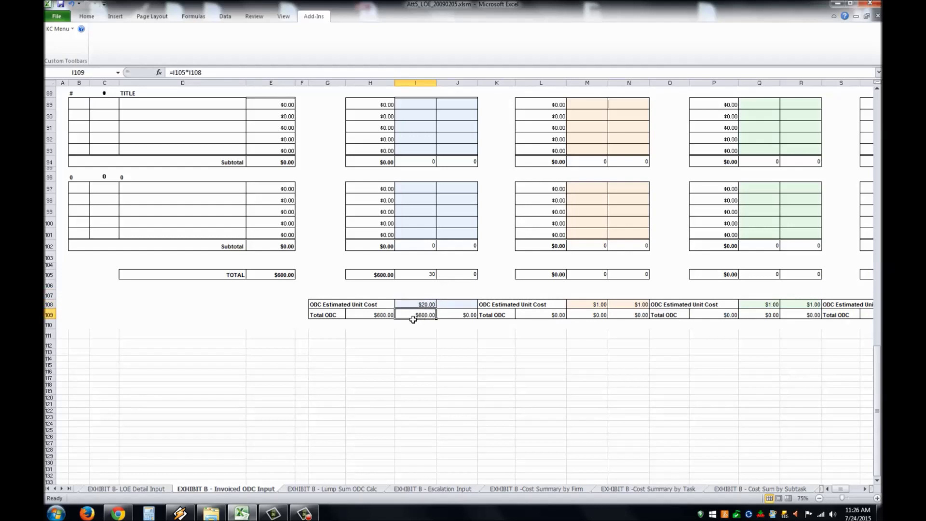
On the Lump Sum ODC Calc sheet, enter "Mileage" as the prime's first cost type in I6 and "Per Mile" as its unit in I7
key("ctrl+Page_Down")
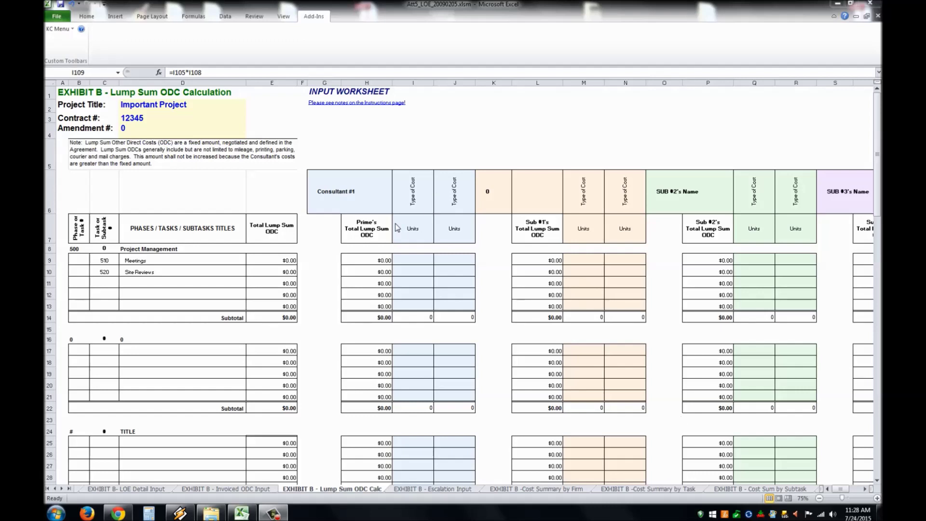
left_click(345, 193)
left_click(416, 201)
type("Mileage")
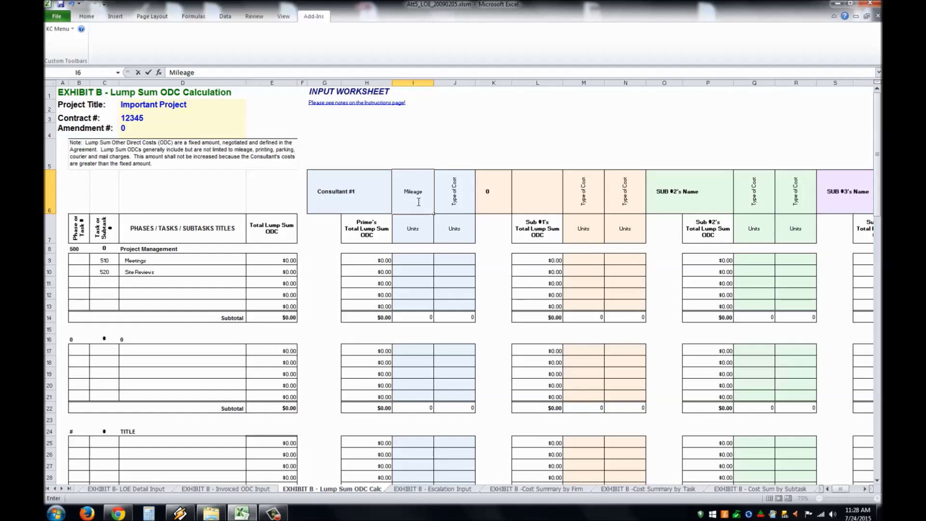
key("Return")
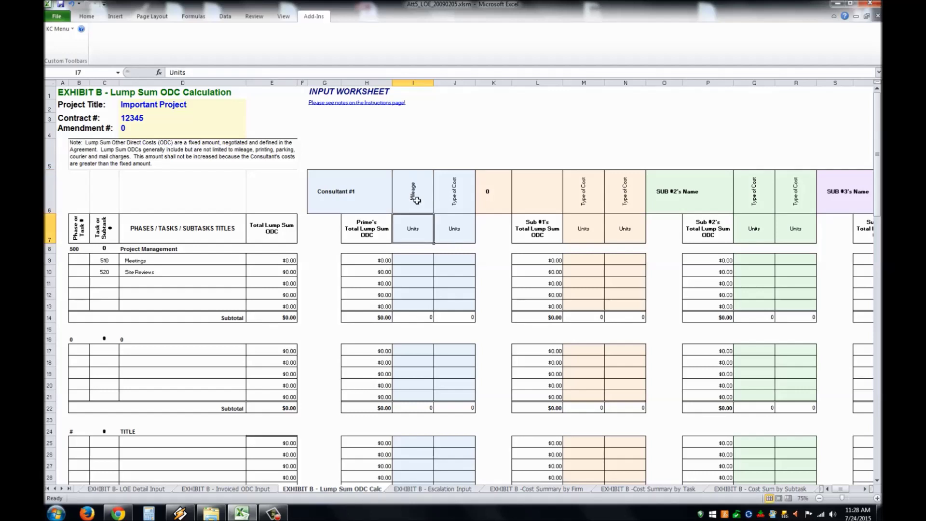
type("Per Mile")
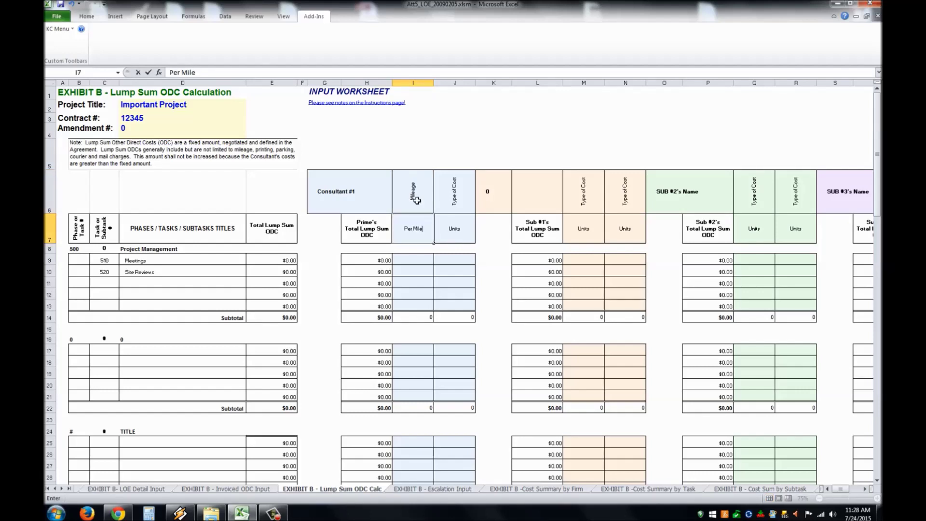
key("Return")
key("Return")
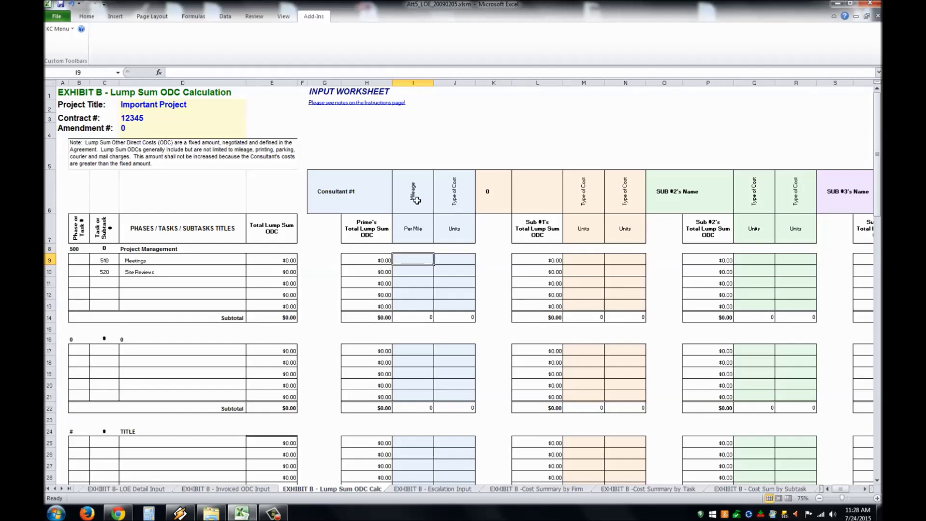
Enter the Mileage quantities: 60 for Meetings in I9 and 40 for Site Reviews in I10
type("60")
key("Return")
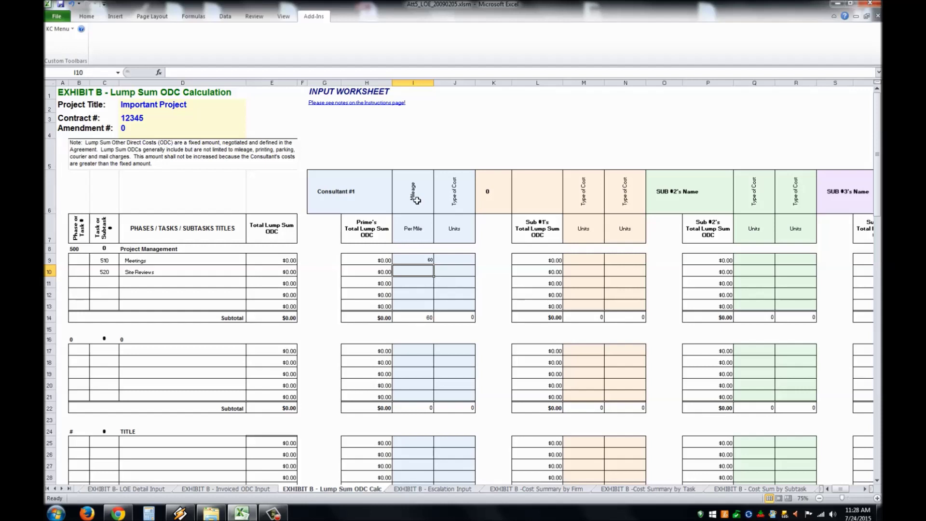
type("40")
key("Return")
key("Return")
key("Return")
key("Return")
key("Return")
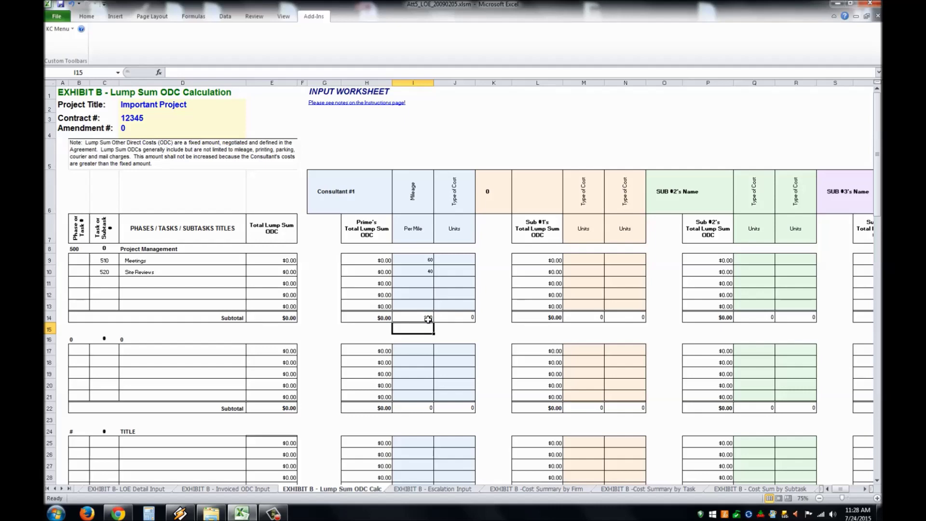
Set the Mileage ODC Unit Cost to 0.56 in cell I108 and check the prime's Total ODC cells
scroll(423, 333, "down", 18)
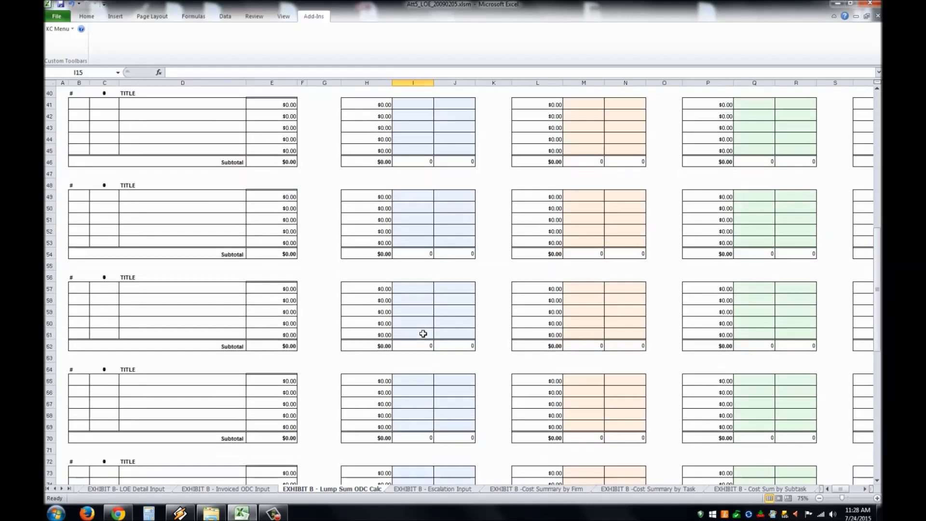
scroll(422, 334, "down", 10)
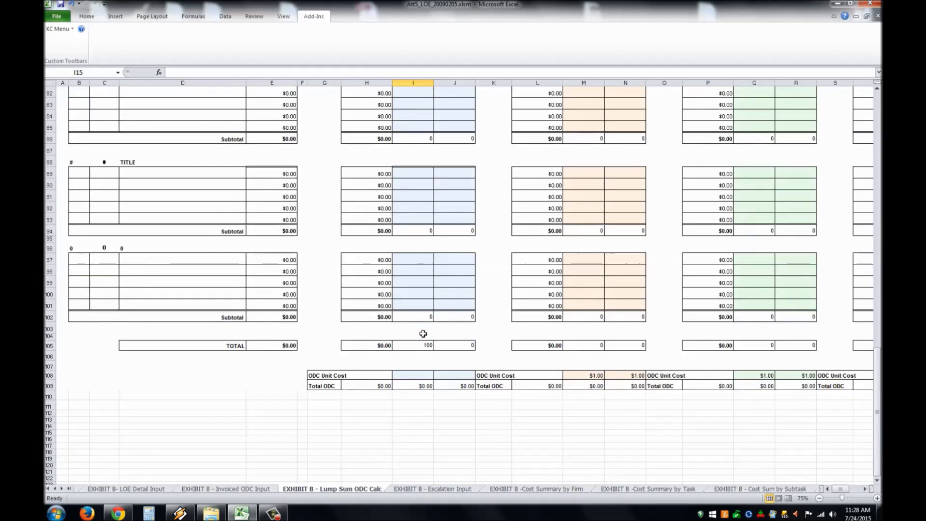
left_click(425, 341)
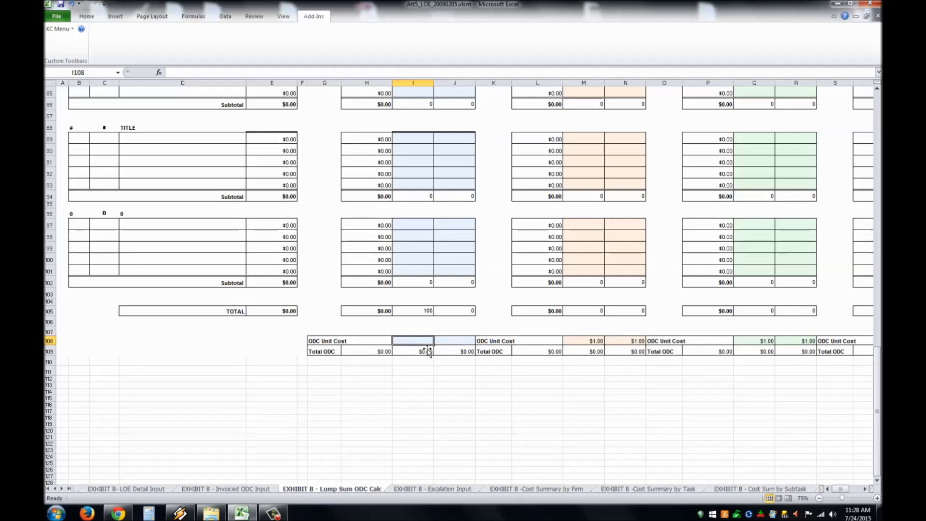
type(".56")
key("Return")
key("Up")
key("Up")
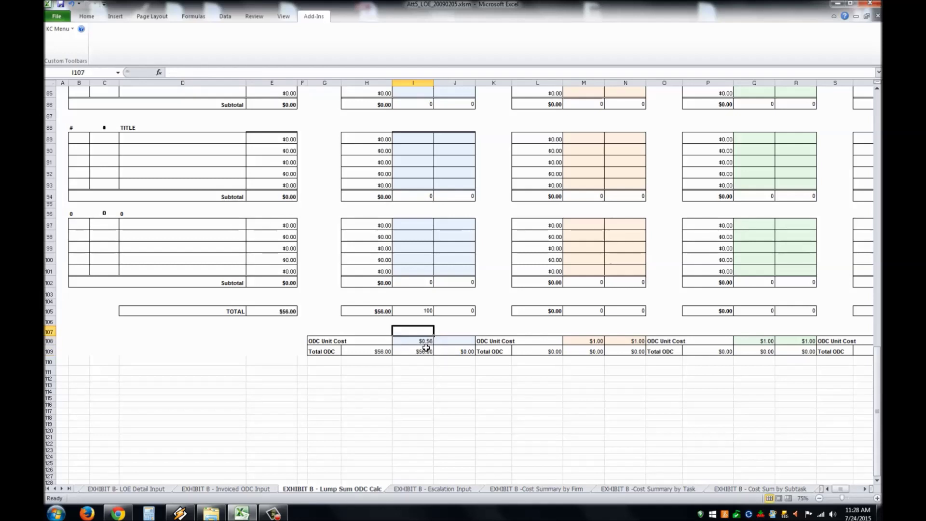
left_click(425, 354)
left_click(379, 355)
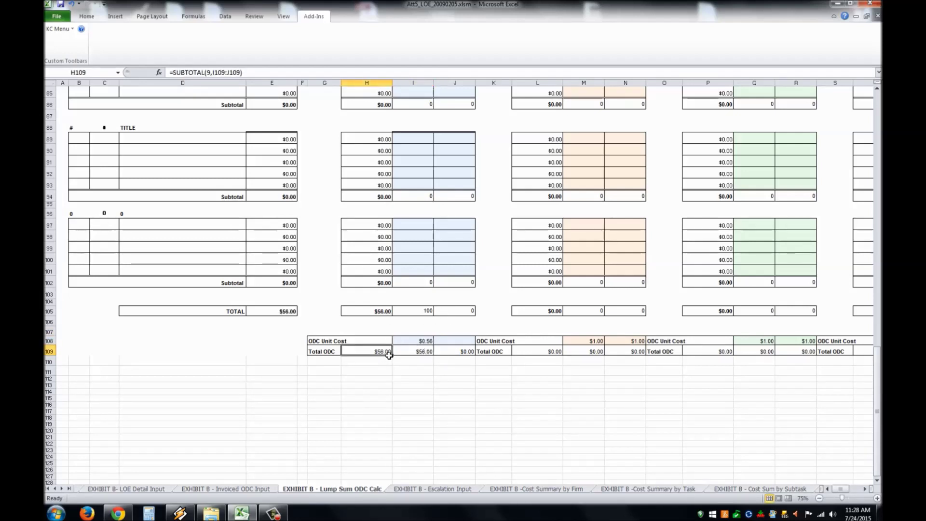
left_click(425, 355)
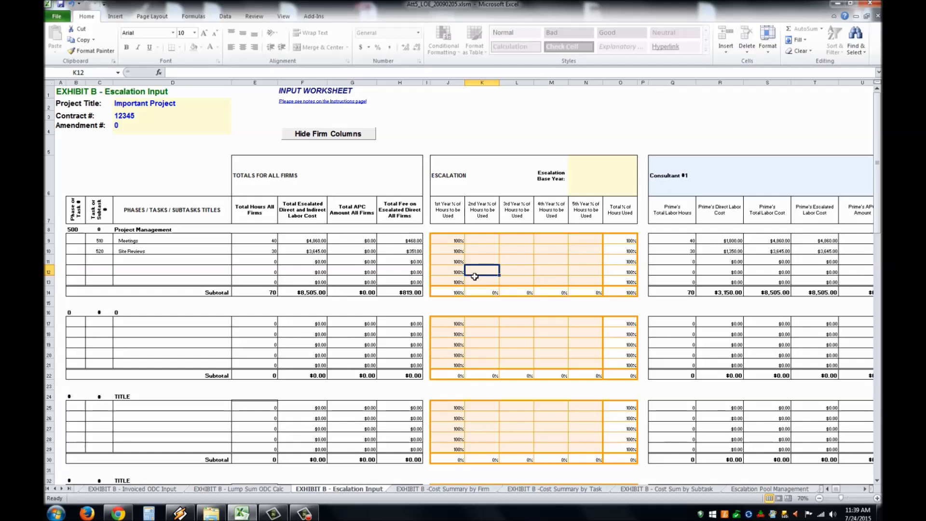
On the Escalation Input sheet, set the Meetings hours to 50% in the 1st year, 25% in the 2nd and 25% in the 3rd
key("Left")
key("Up")
key("Up")
key("Up")
key("Up")
key("Up")
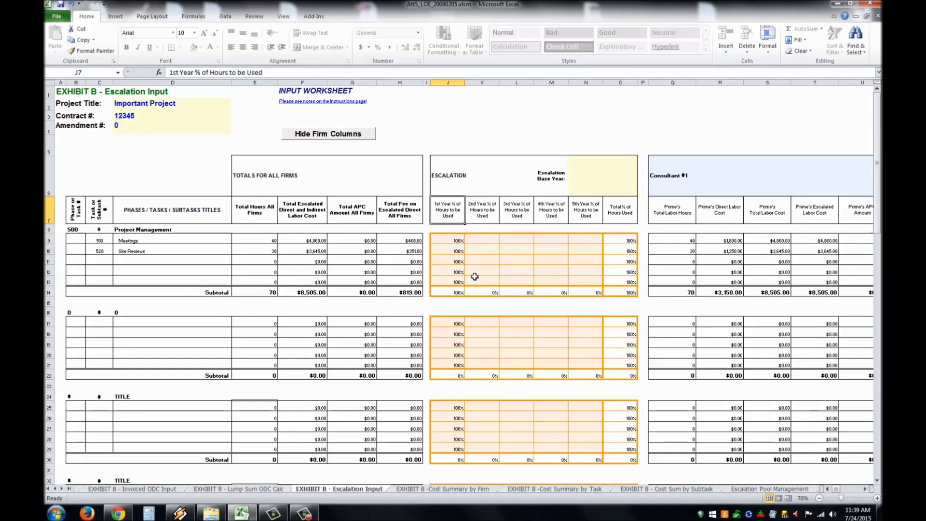
key("Down")
key("Down")
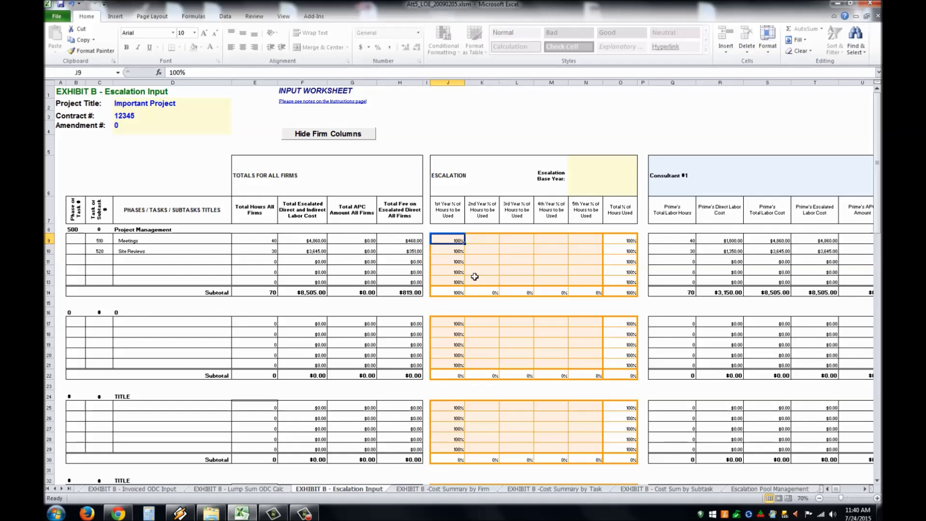
type("50")
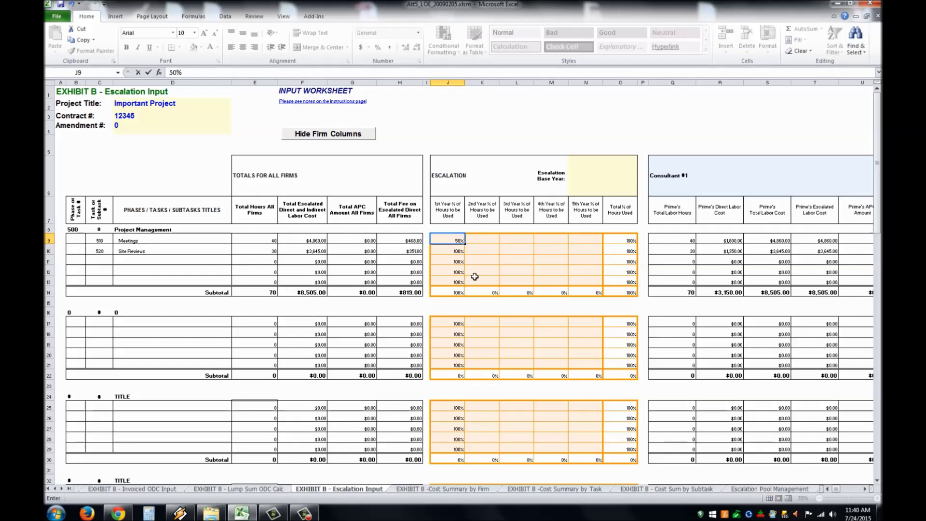
key("Tab")
type("25")
key("Tab")
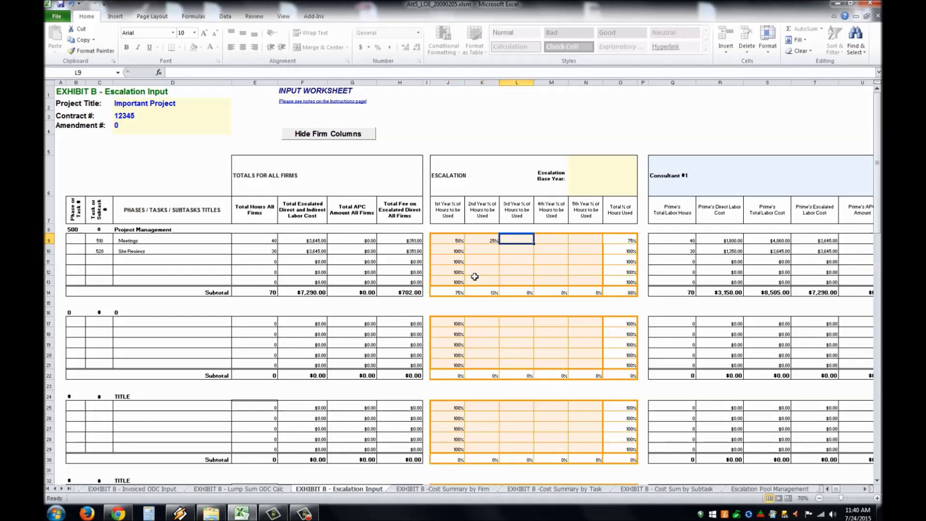
type("25")
key("Return")
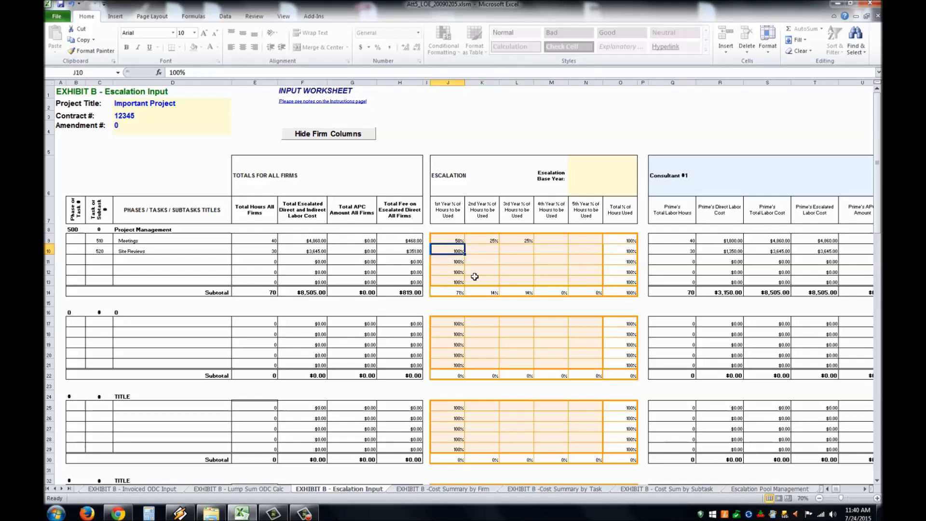
Set the Site Reviews hours to 50% in the 1st year and 50% in the 2nd year
type("50")
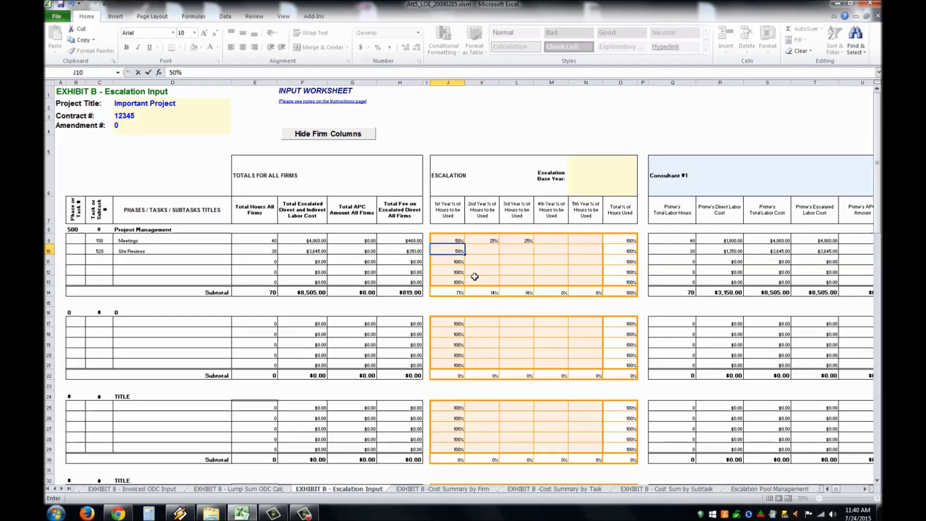
key("Tab")
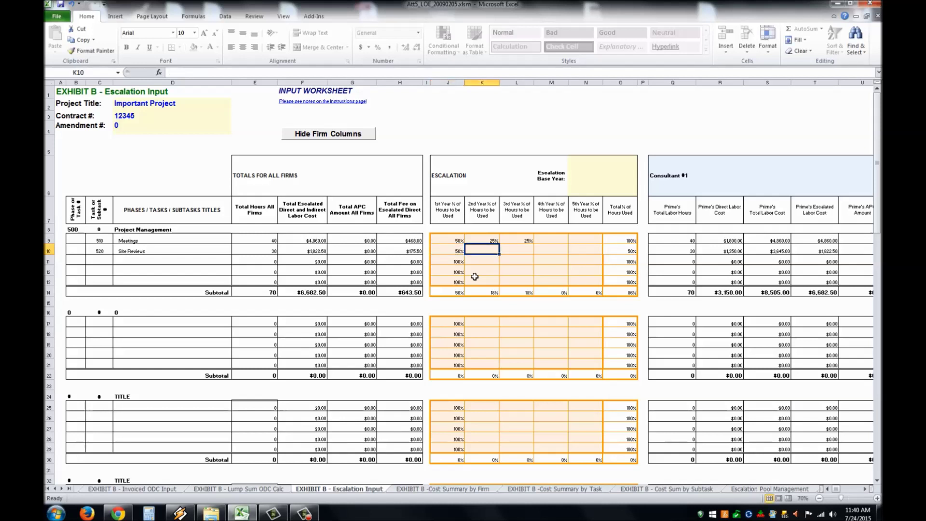
type("50")
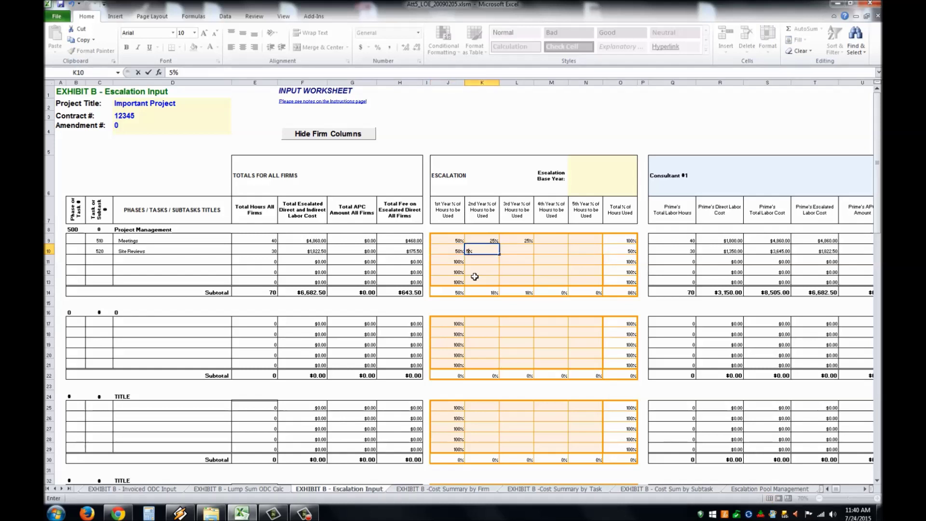
key("Return")
Enter the year in the Escalation Base Year cell of the Escalation Input sheet
key("Right")
key("Up")
key("Up")
key("Up")
key("Up")
key("Up")
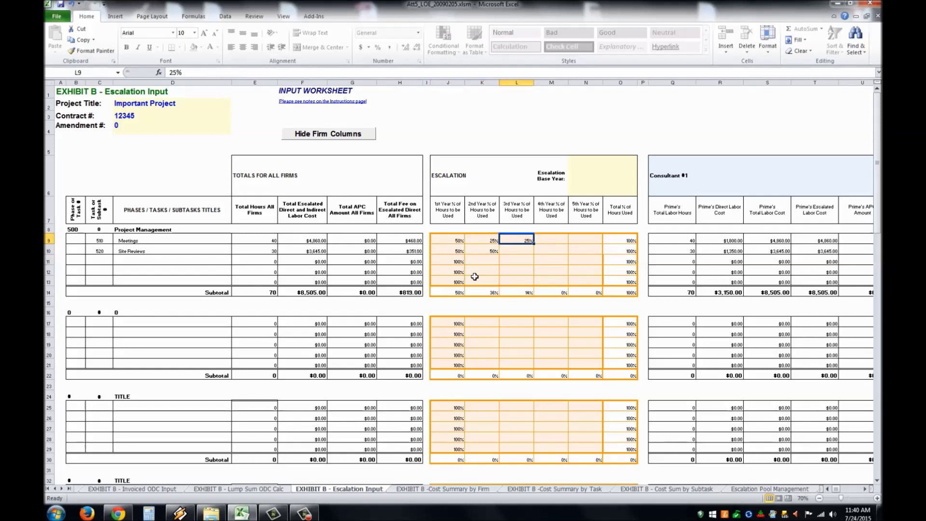
key("Right")
key("Right")
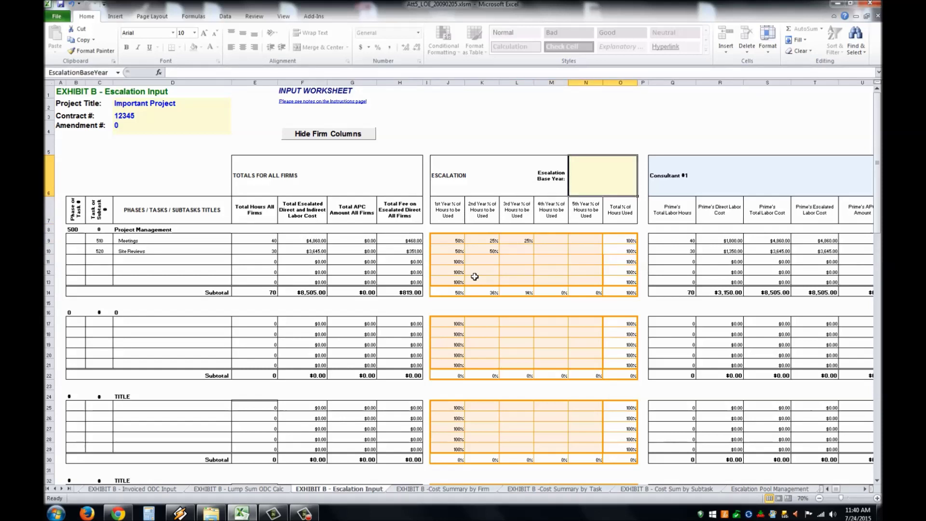
type("20")
key("Return")
key("Left")
key("Left")
key("Left")
key("Down")
key("Down")
key("Down")
key("Right")
key("Up")
key("Left")
key("Left")
key("Down")
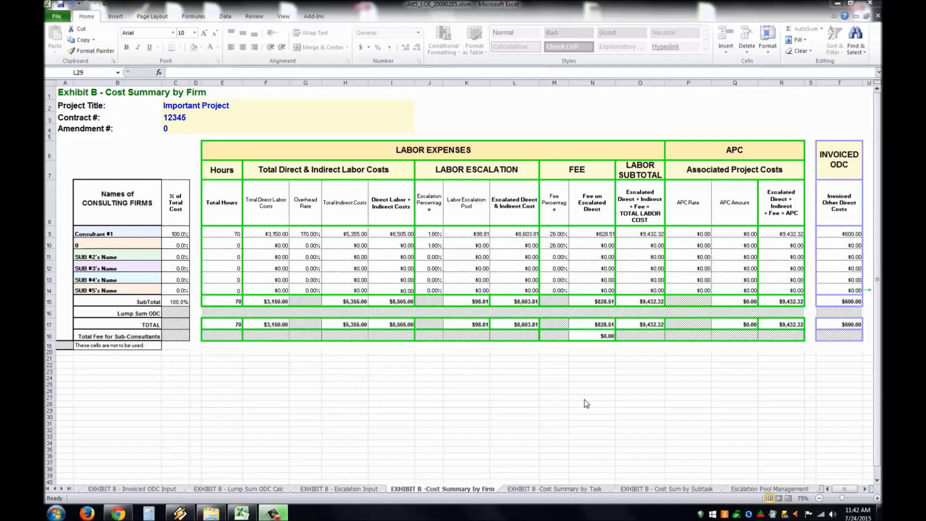
Review the Cost Summary sheets by Firm, Task and Subtask, checking the Project Management total prices and the formulas behind them
left_click(436, 488)
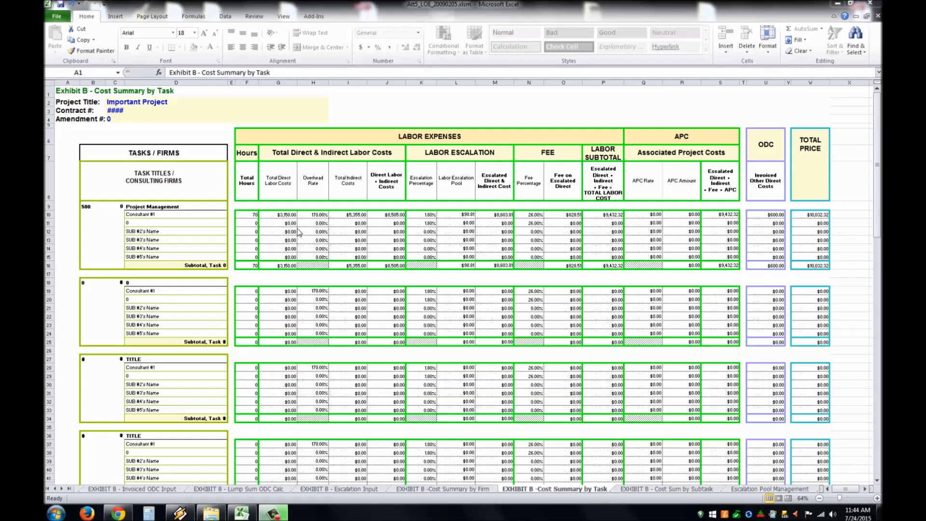
left_click(821, 265)
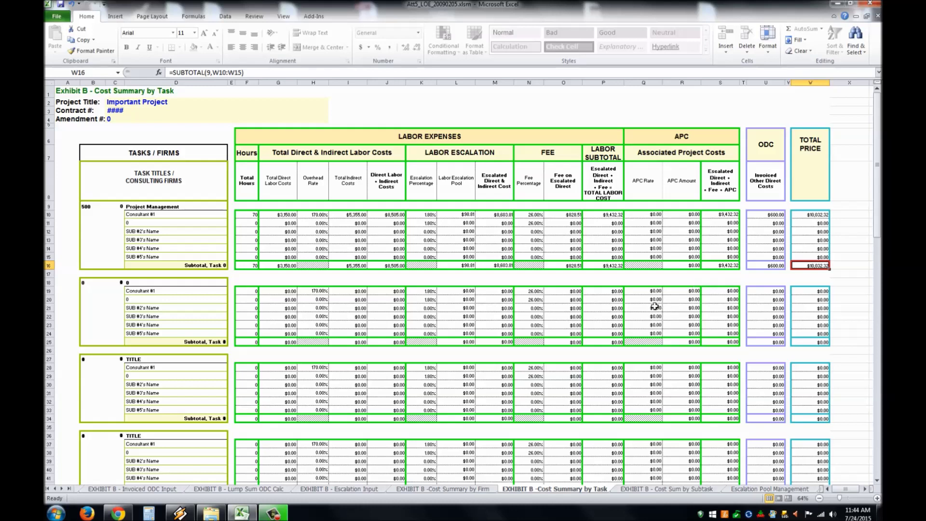
key("ctrl+Page_Down")
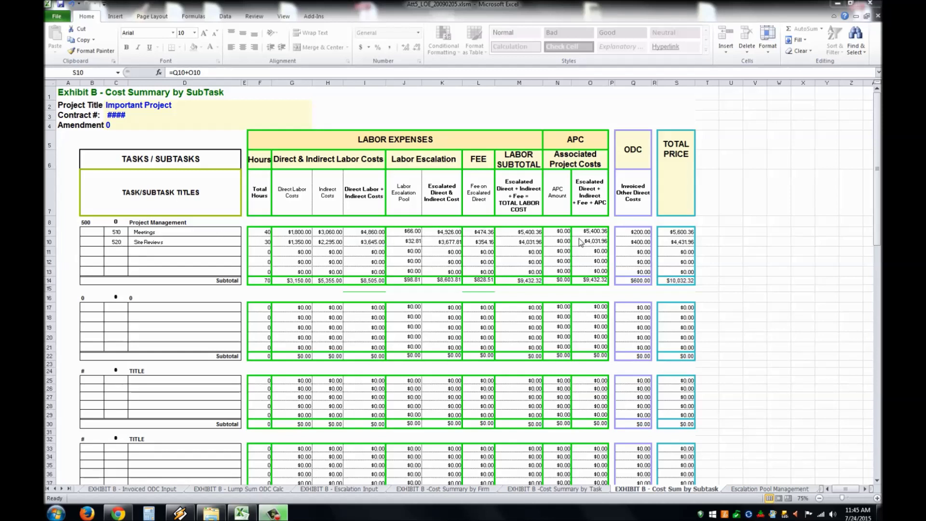
left_click(677, 233)
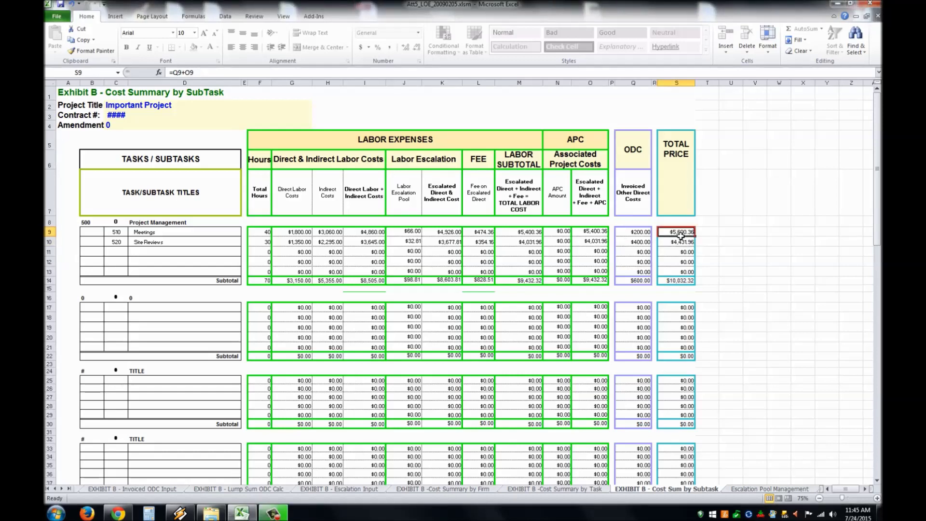
left_click(684, 283)
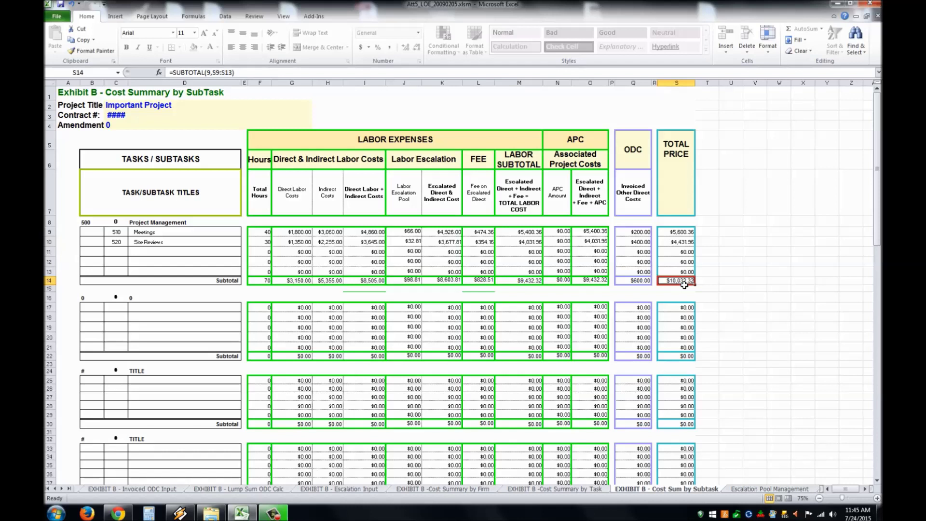